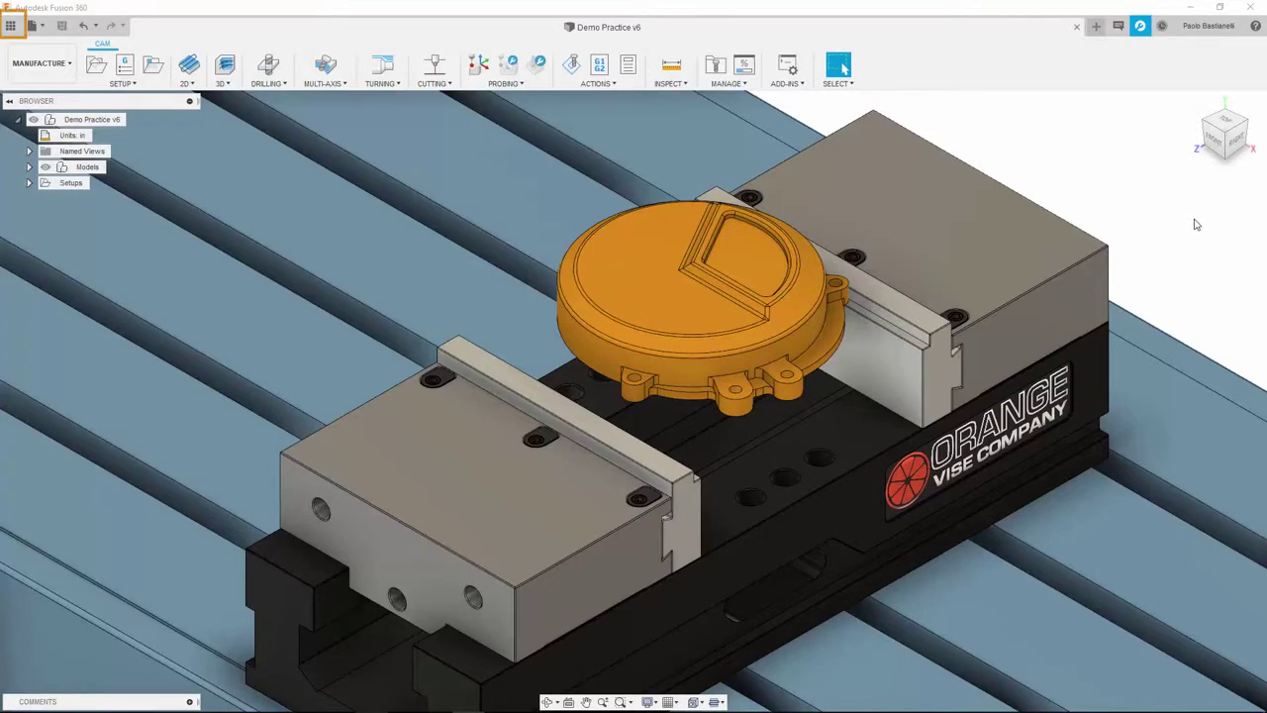
Show the Data Panel and scroll through All Projects, the Assets library and sample collections
left_click(11, 25)
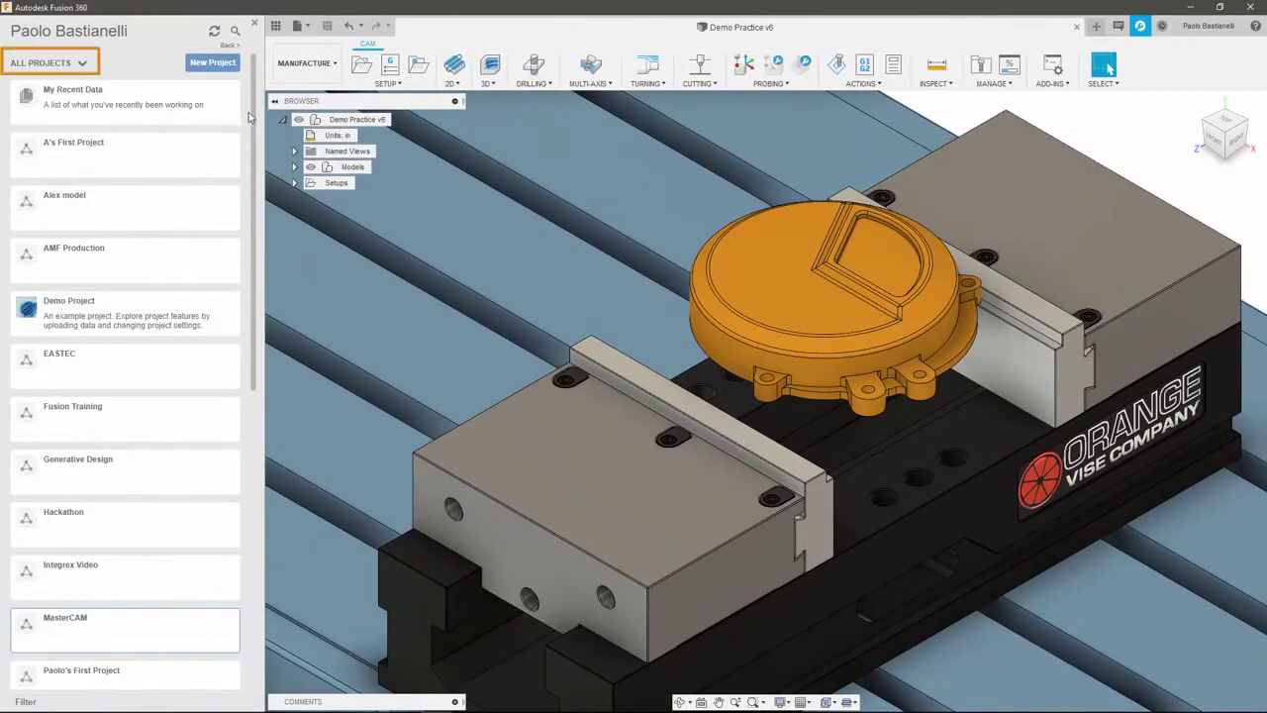
mouse_move(253, 121)
left_mouse_down()
mouse_move(289, 401)
mouse_move(279, 435)
left_mouse_up()
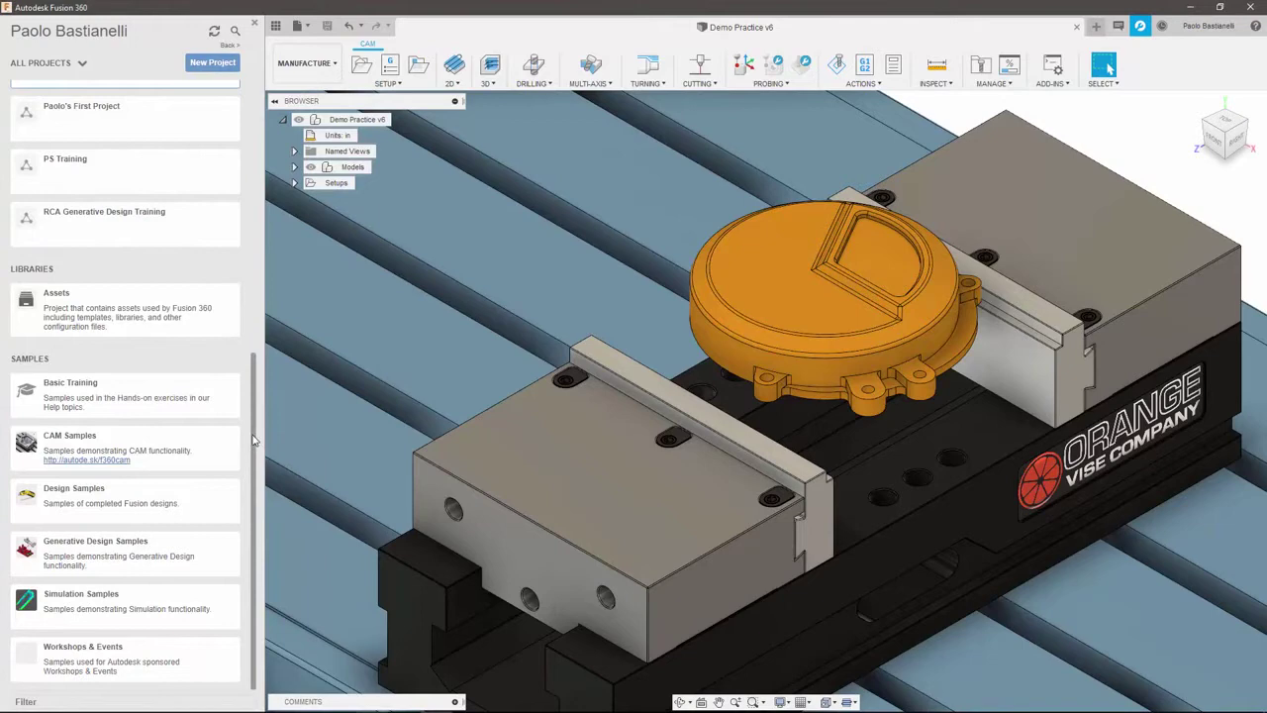
left_click_drag(254, 439, 279, 129)
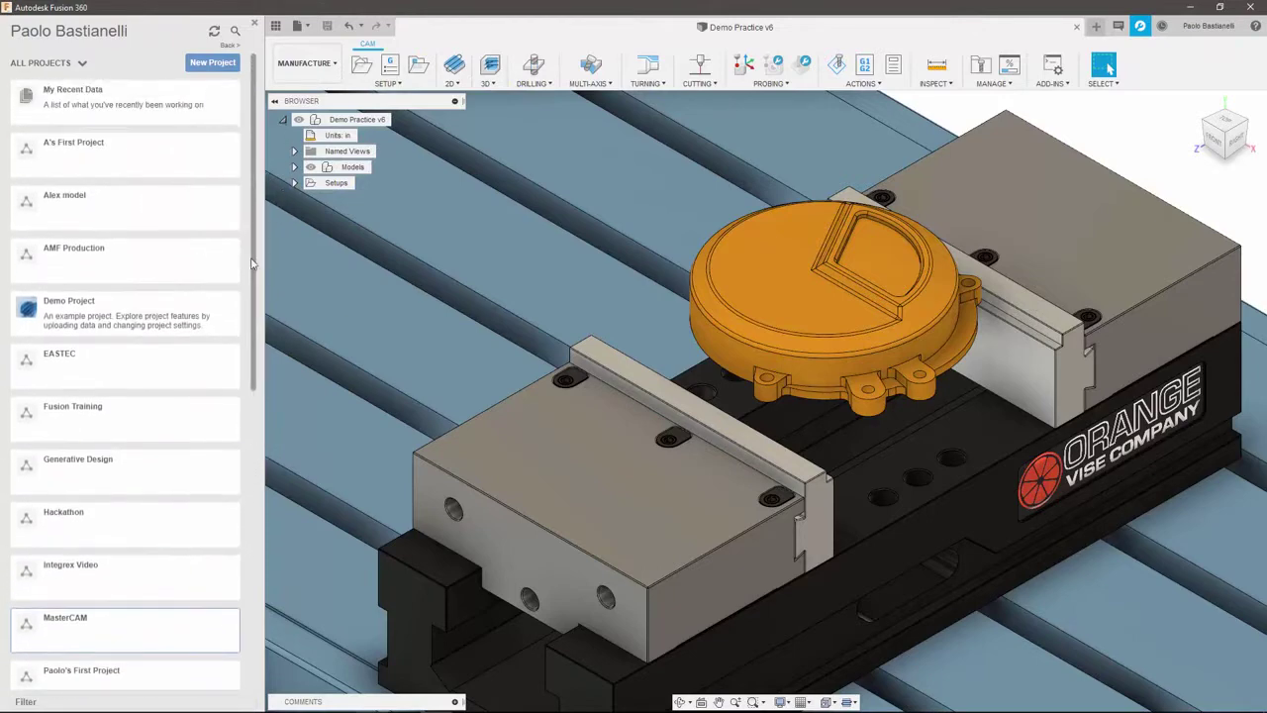
Move Demo Practice into MasterCAM's Data Management and Collaboration folder, then enter a new member's e-mail
left_click(129, 629)
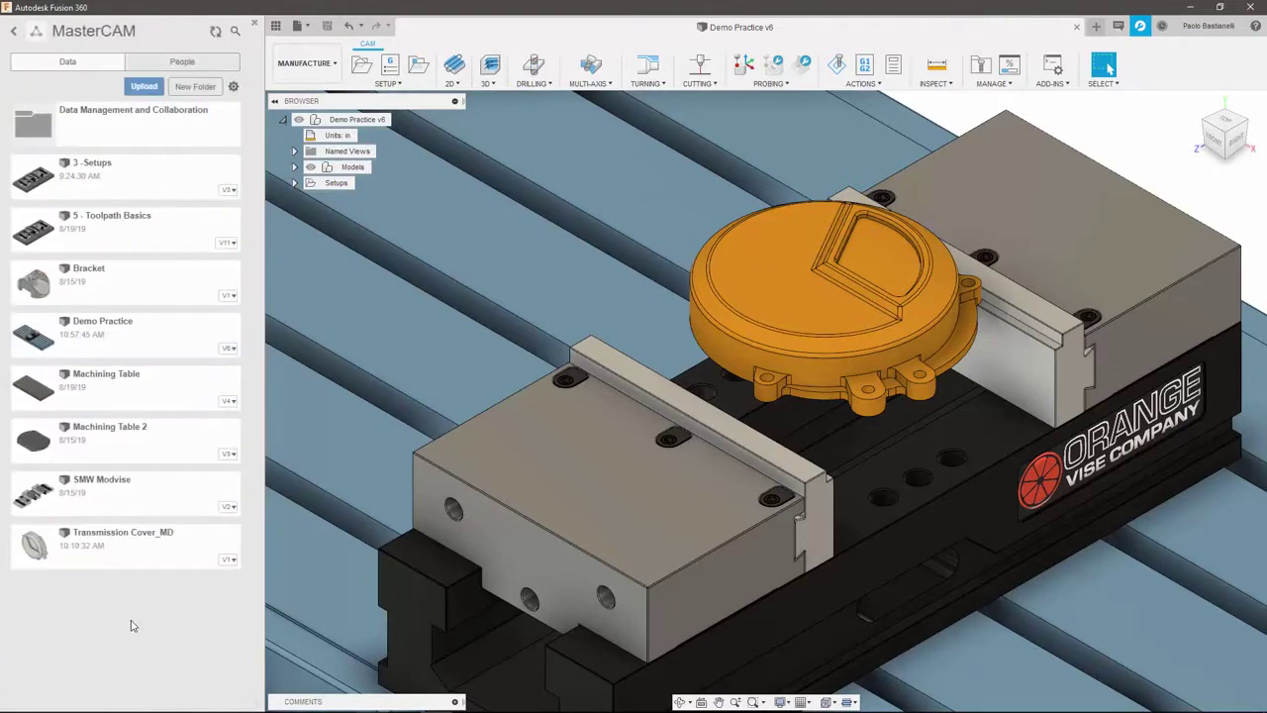
right_click(174, 327)
left_click(174, 417)
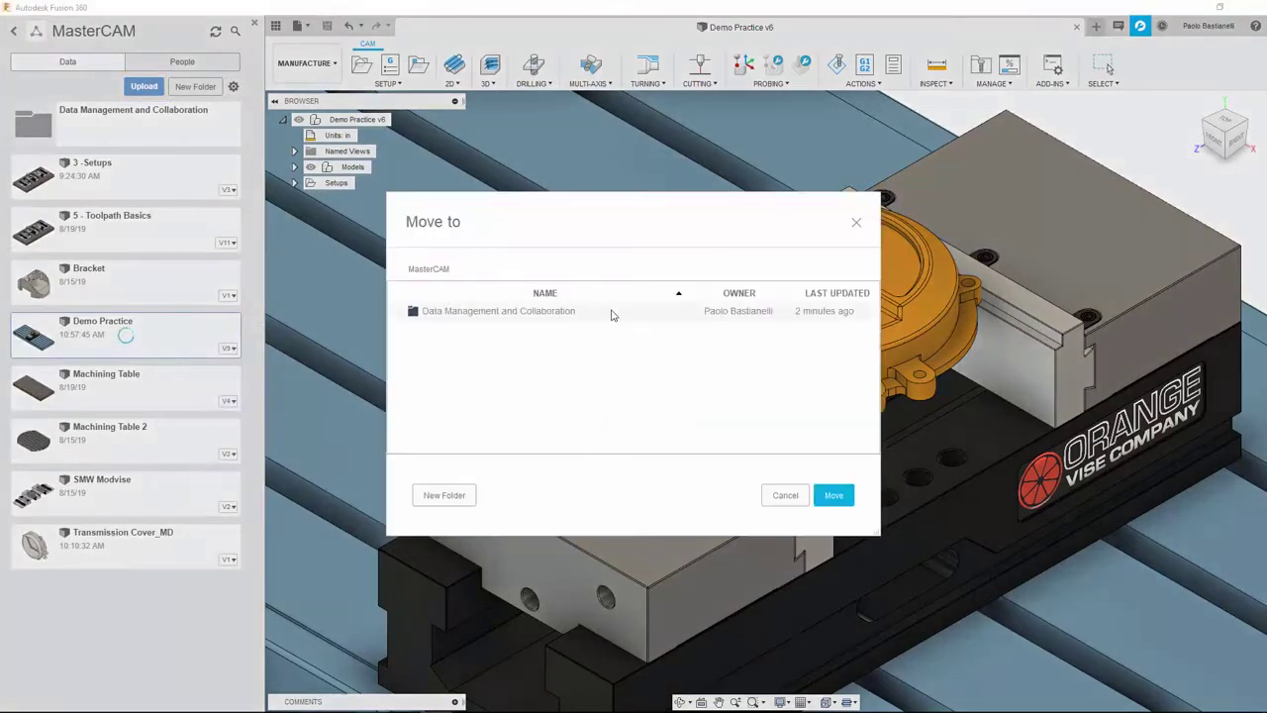
left_click(610, 313)
left_click(837, 496)
left_click(182, 77)
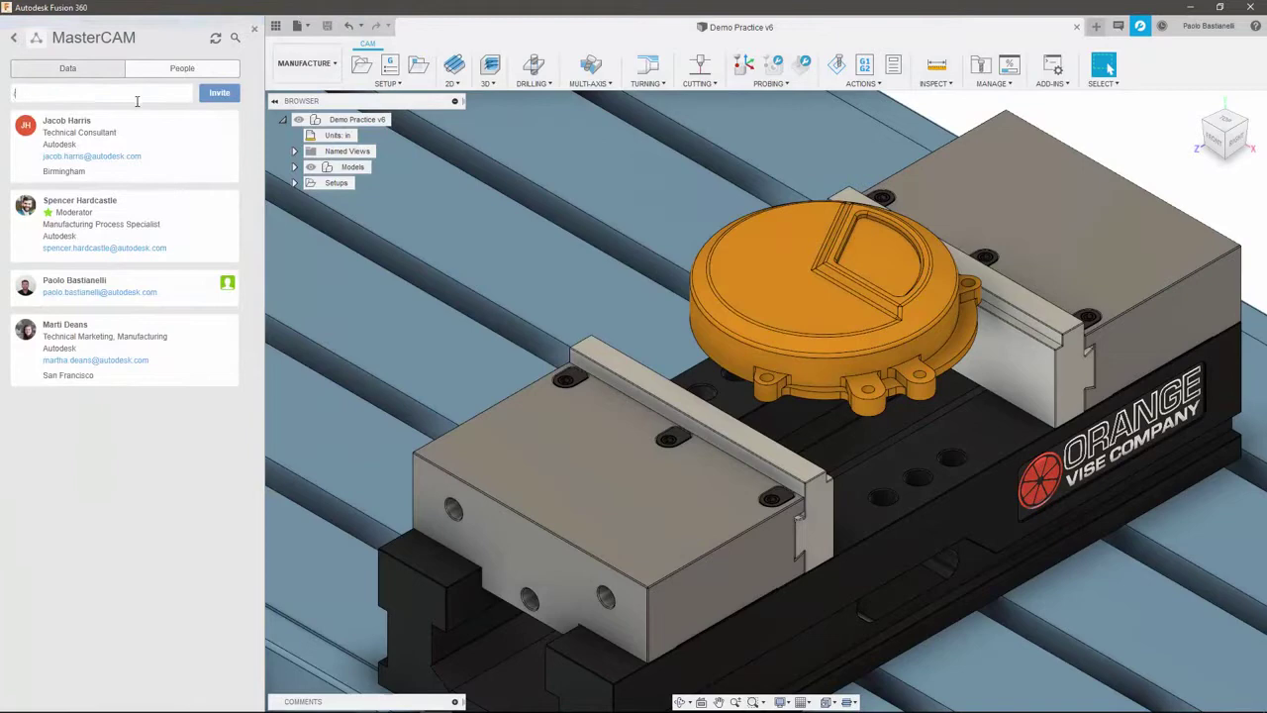
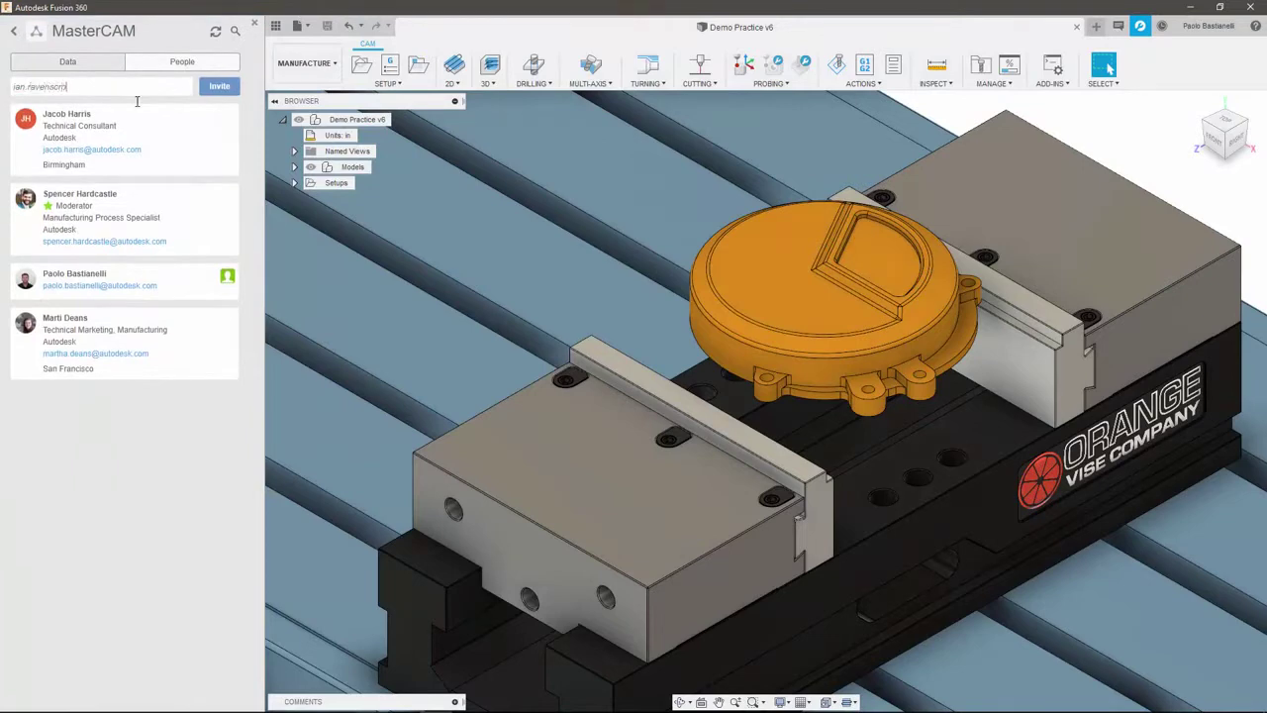
Return to All Projects and browse the Assets library's CAMTools folder
left_click(15, 32)
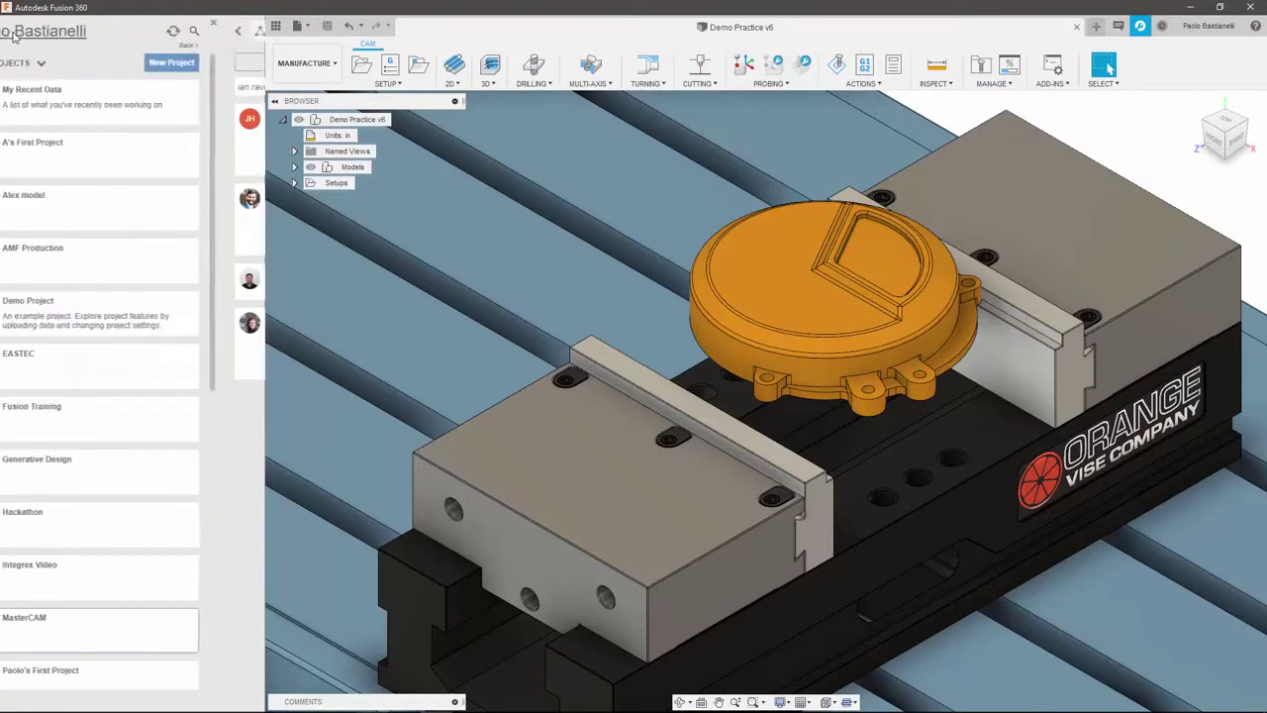
scroll(208, 264, "down", 5)
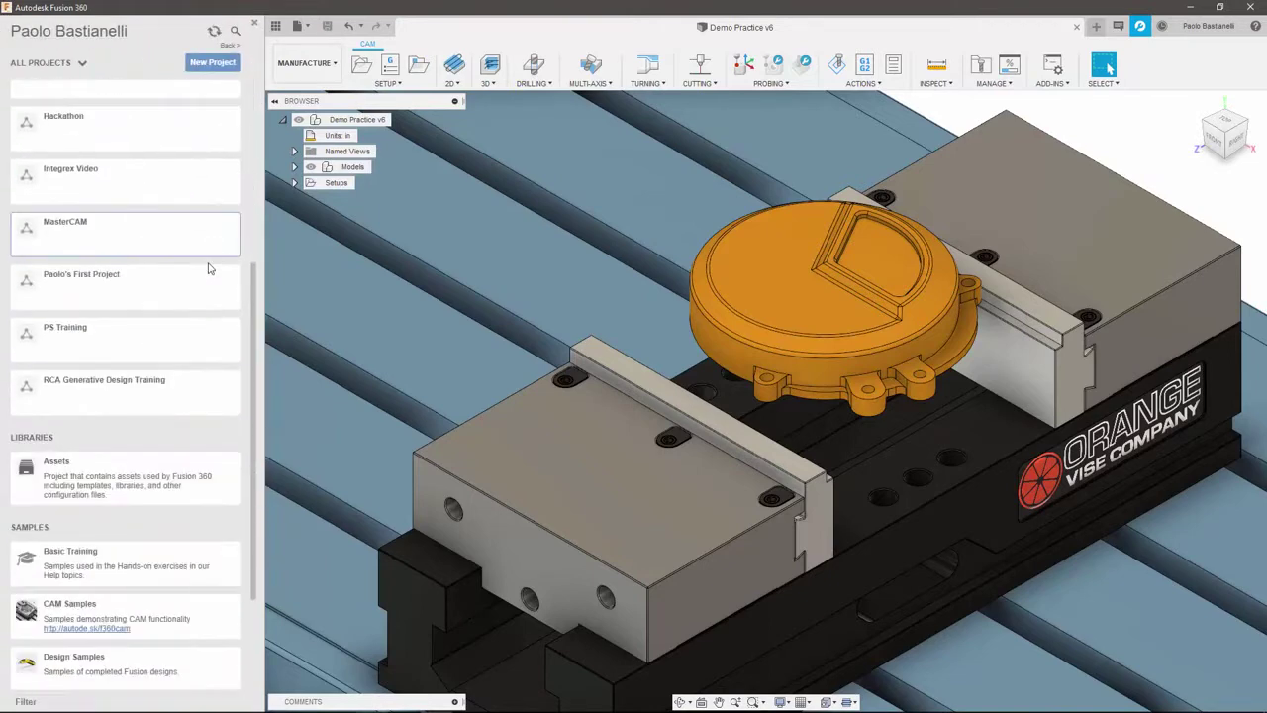
scroll(208, 267, "down", 2)
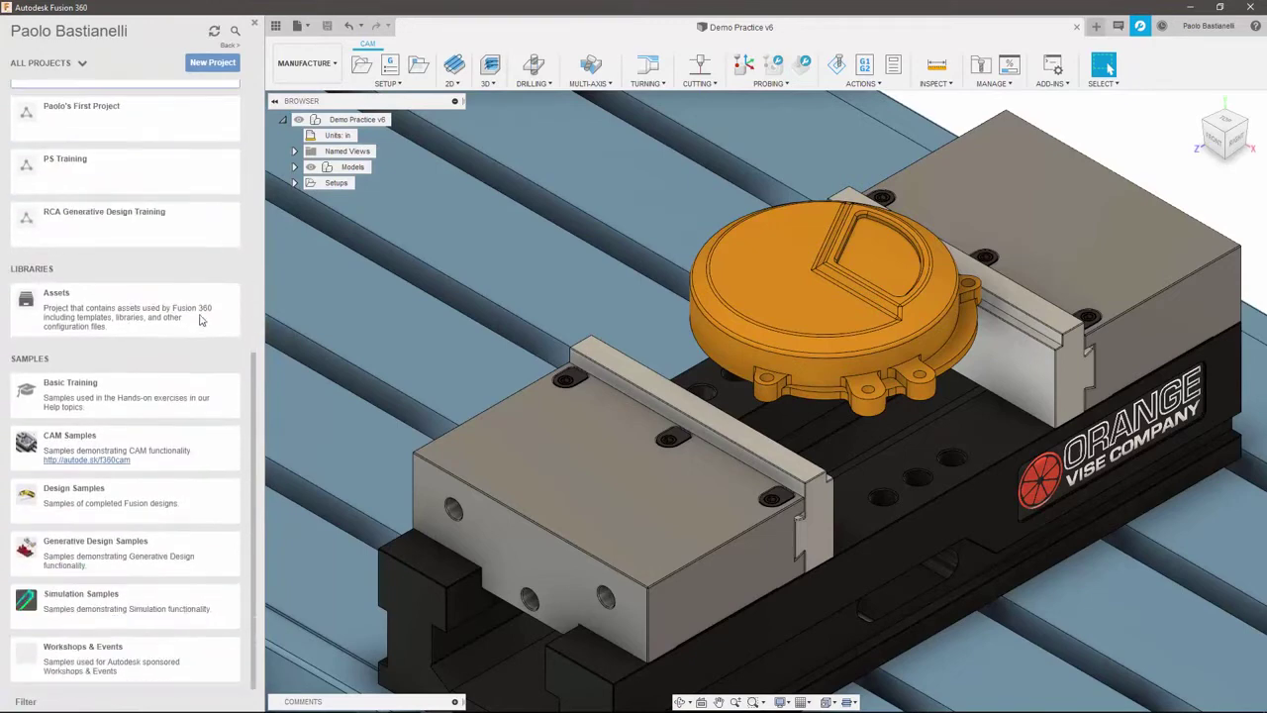
left_click(126, 314)
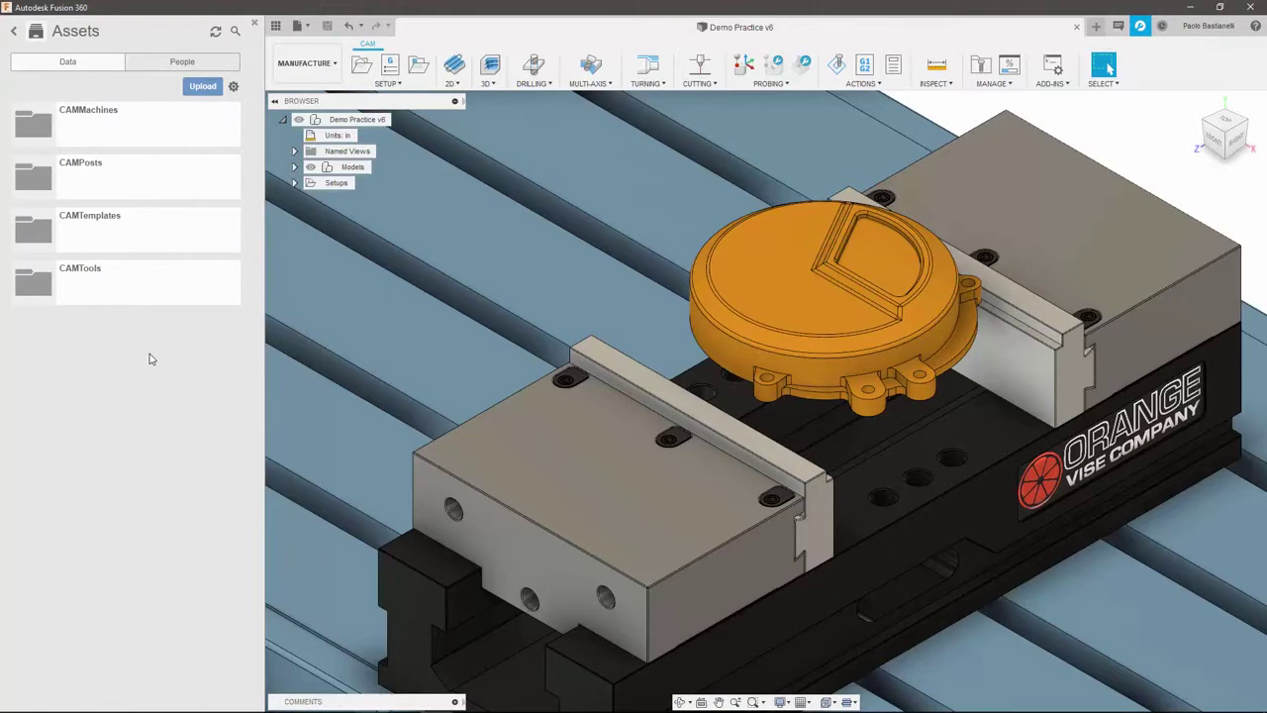
left_click(85, 287)
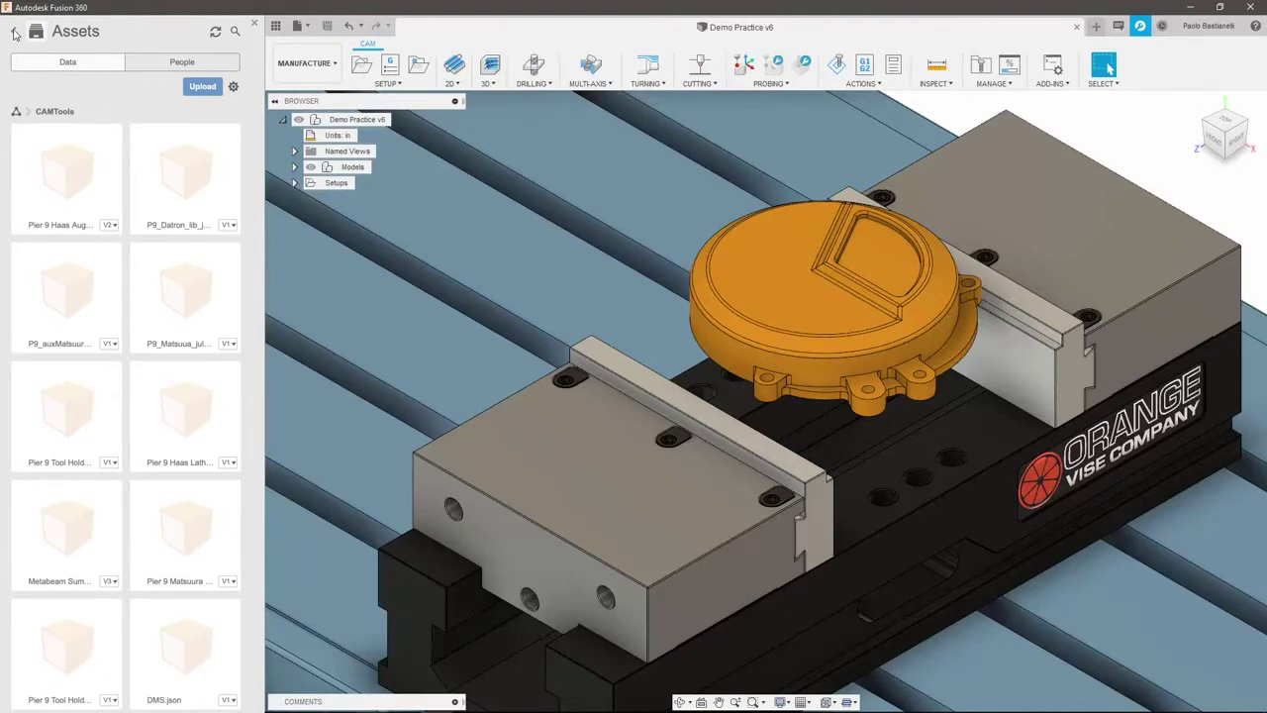
Browse the Basic Training sample project, then return to the projects list
left_click(15, 33)
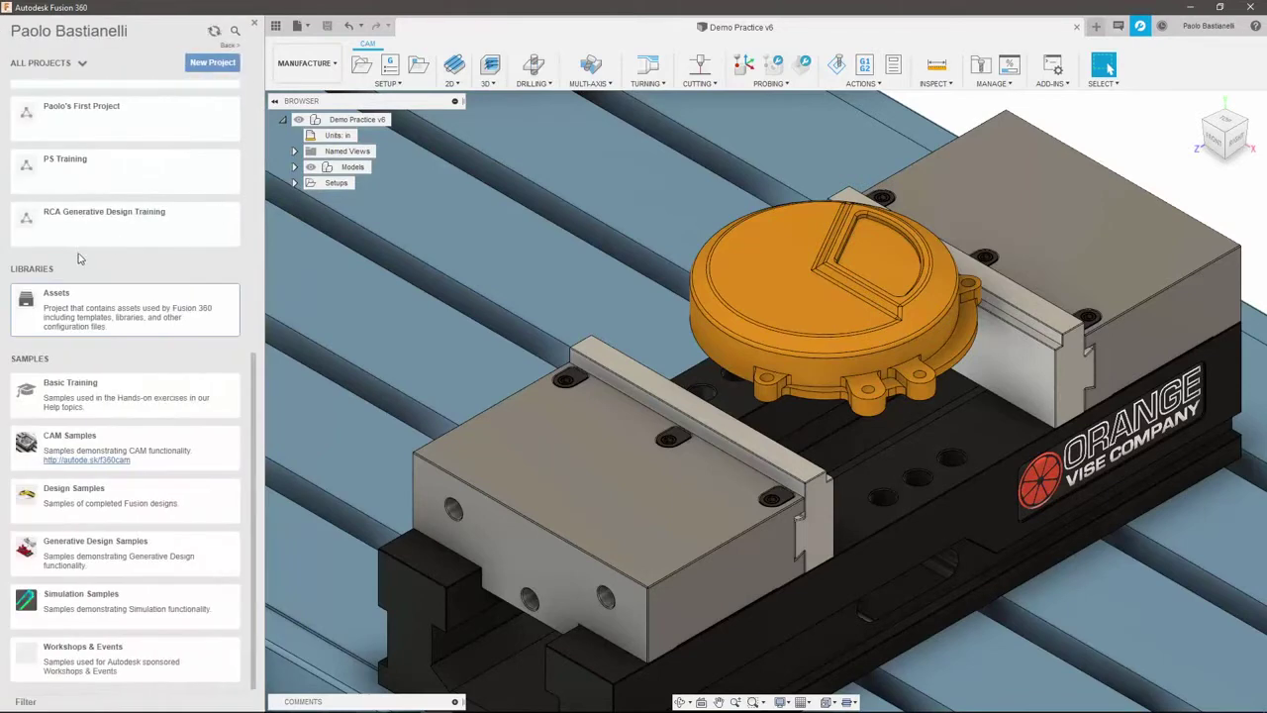
left_click(129, 391)
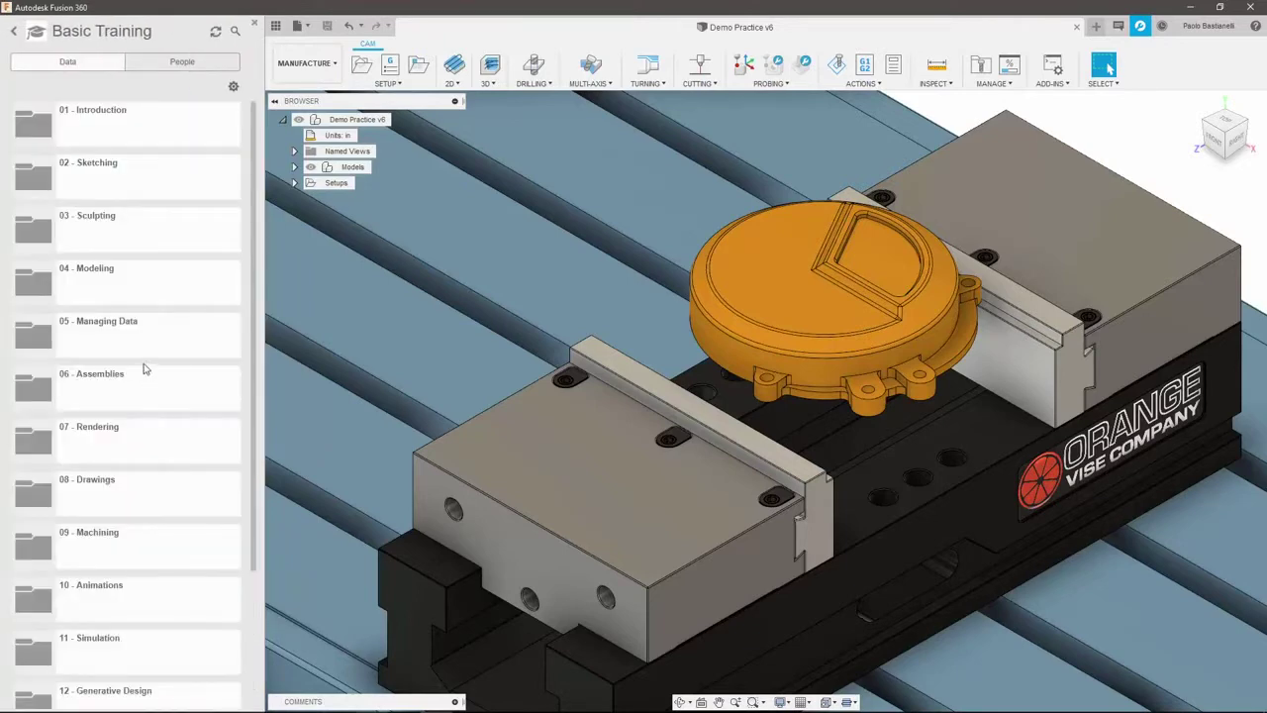
scroll(144, 357, "down", 3)
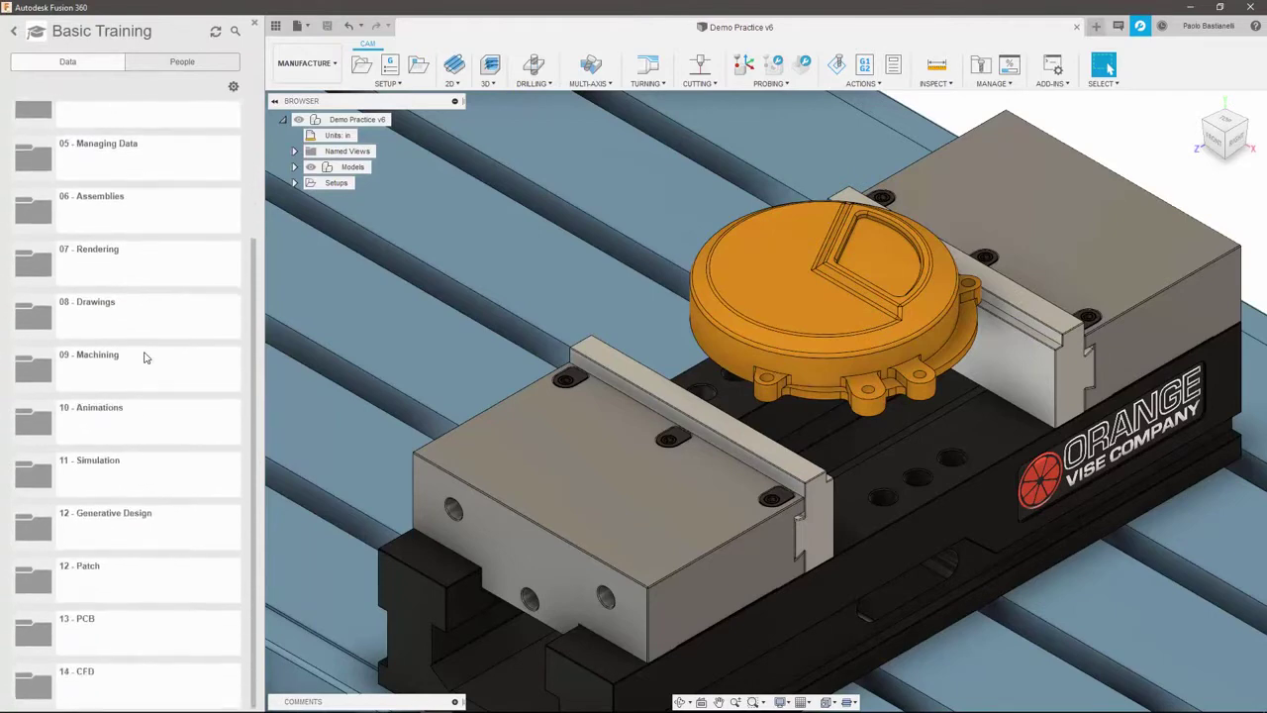
left_click(14, 34)
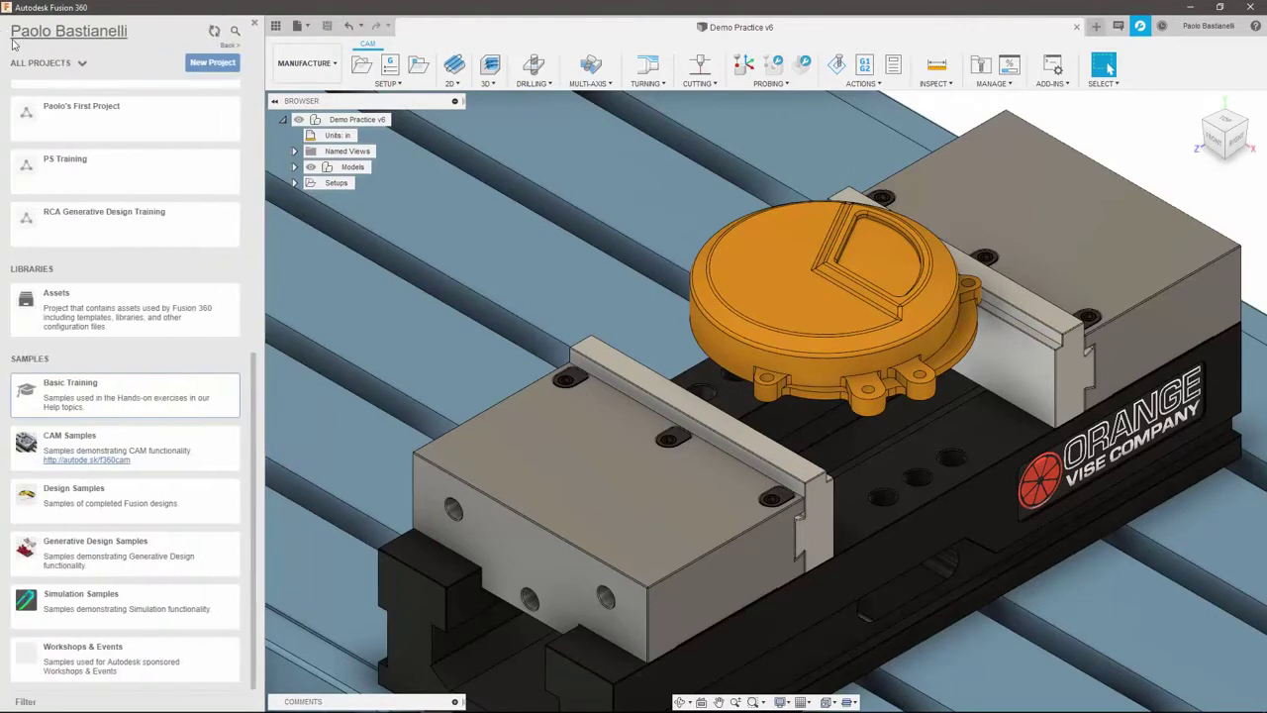
Check the File menu and show the Demo Practice V6 version history in the Data Panel
left_click(276, 26)
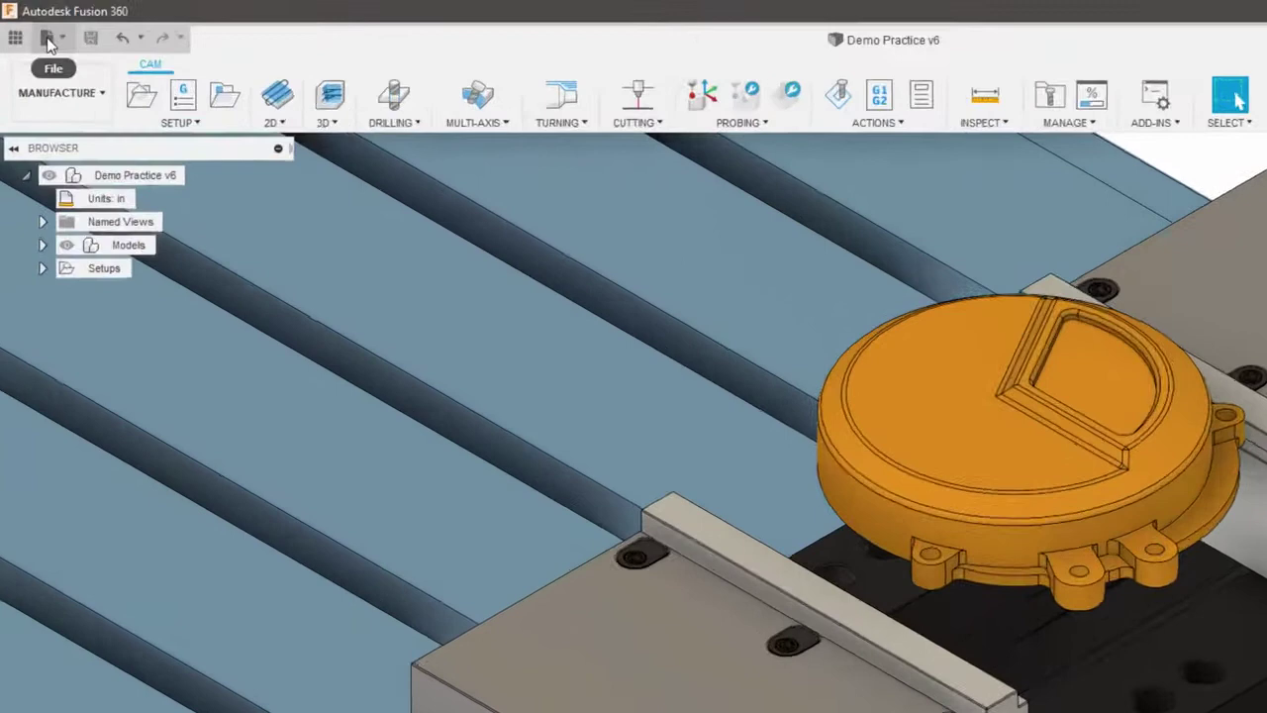
left_click(36, 26)
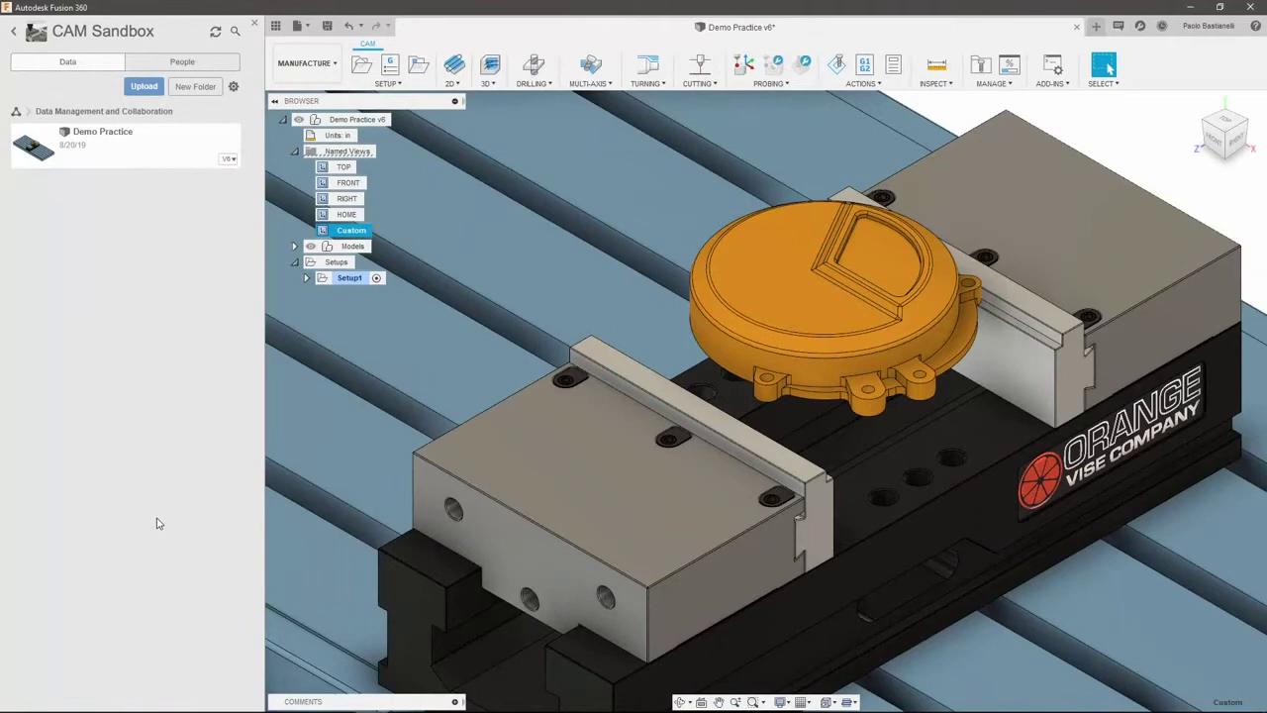
left_click(228, 162)
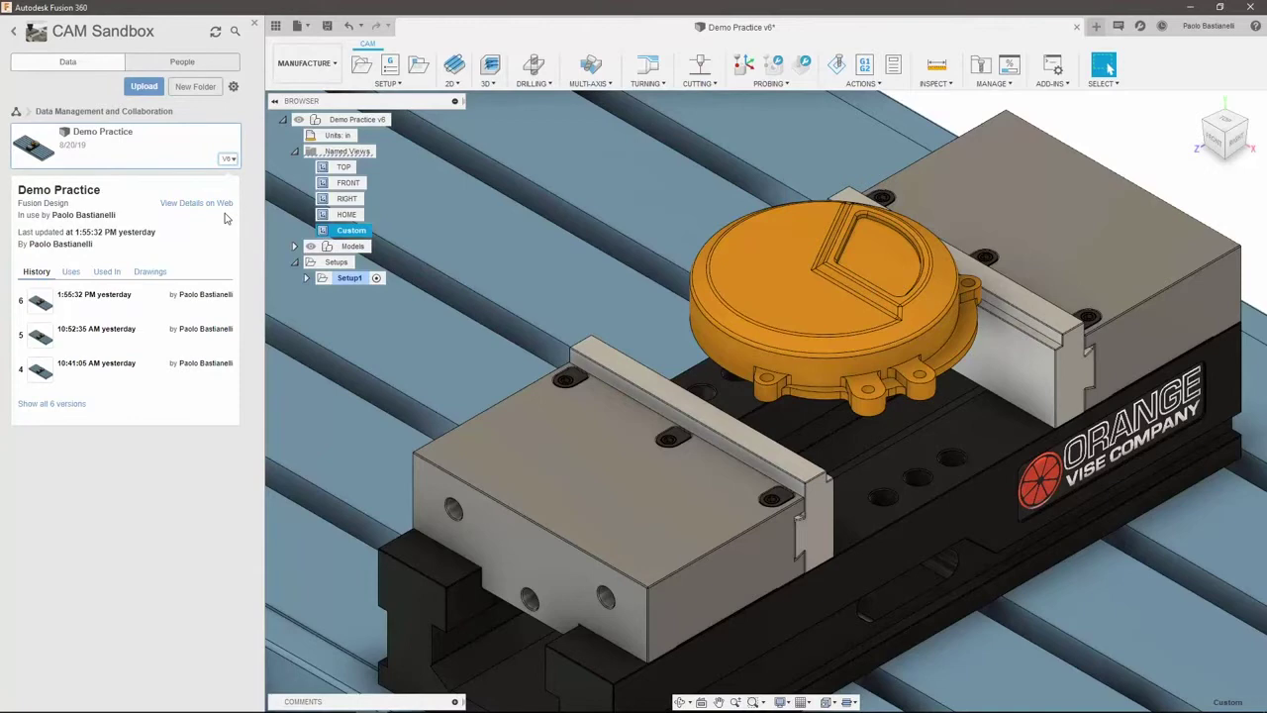
mouse_move(228, 336)
Check Demo Practice's Uses and Drawings tabs
left_click(75, 274)
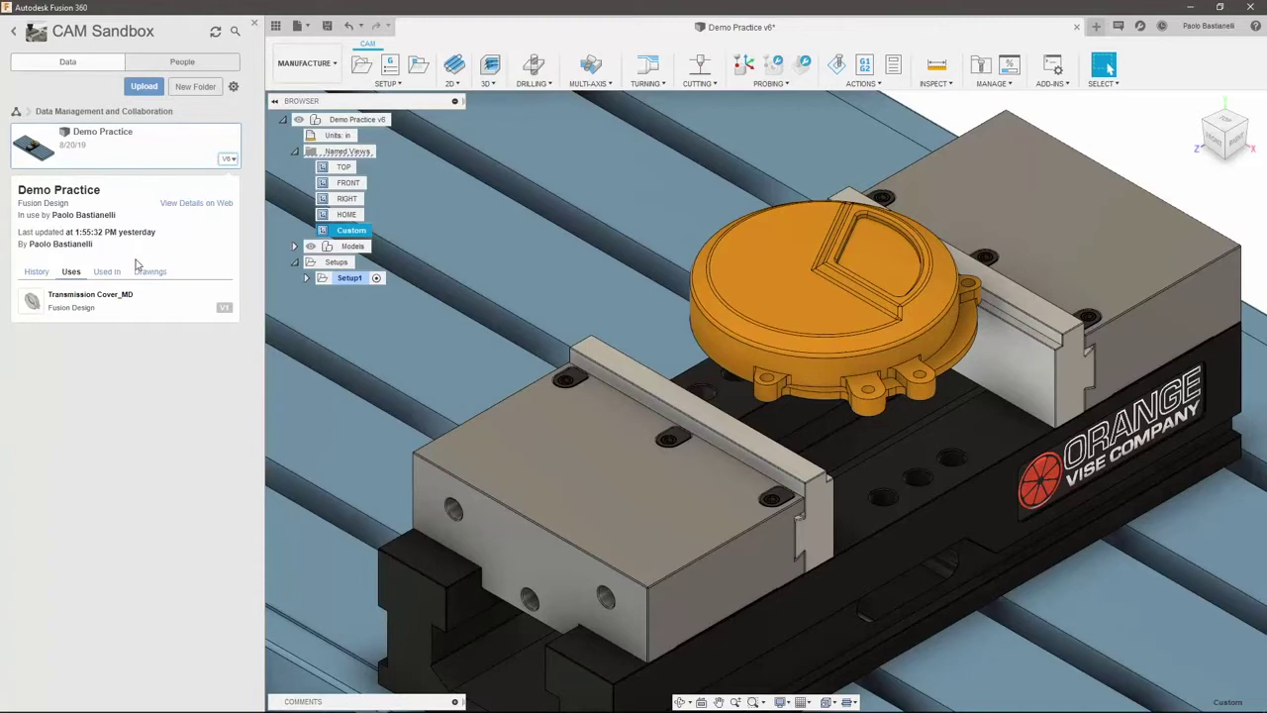
left_click(148, 275)
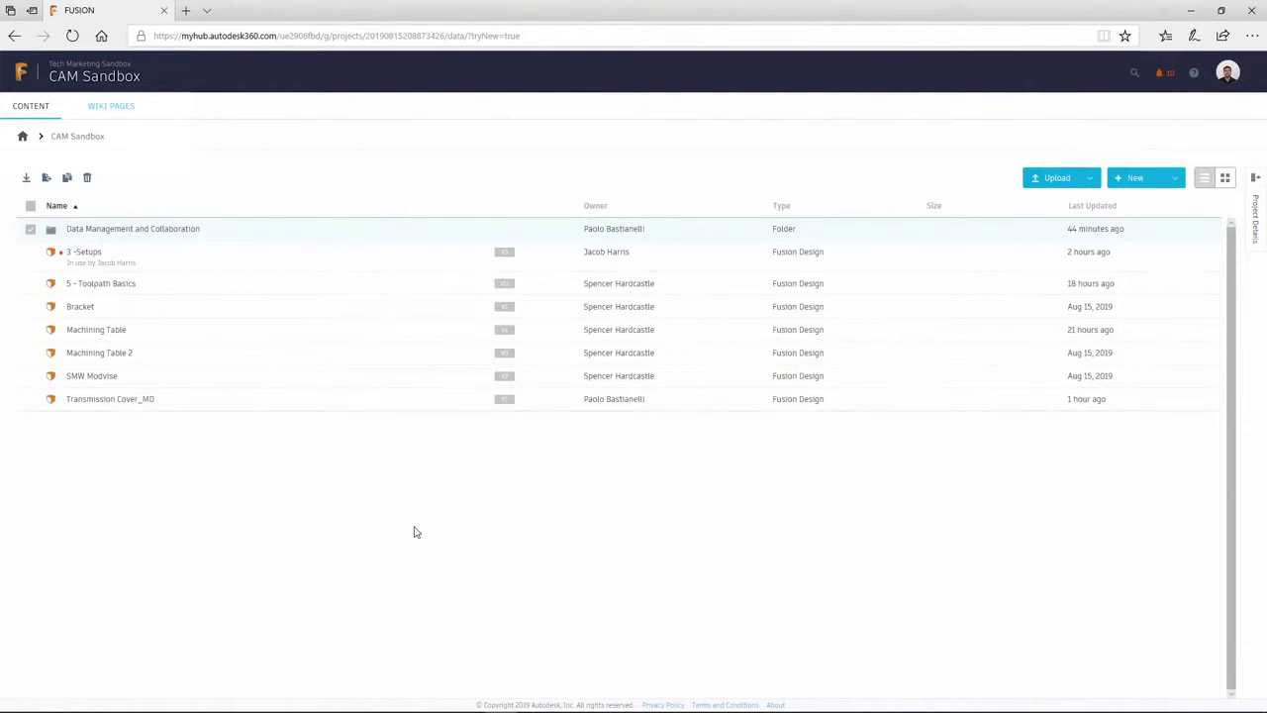
Review Bracket's download formats and actions, plus the project's Upload and New options
left_click(536, 308)
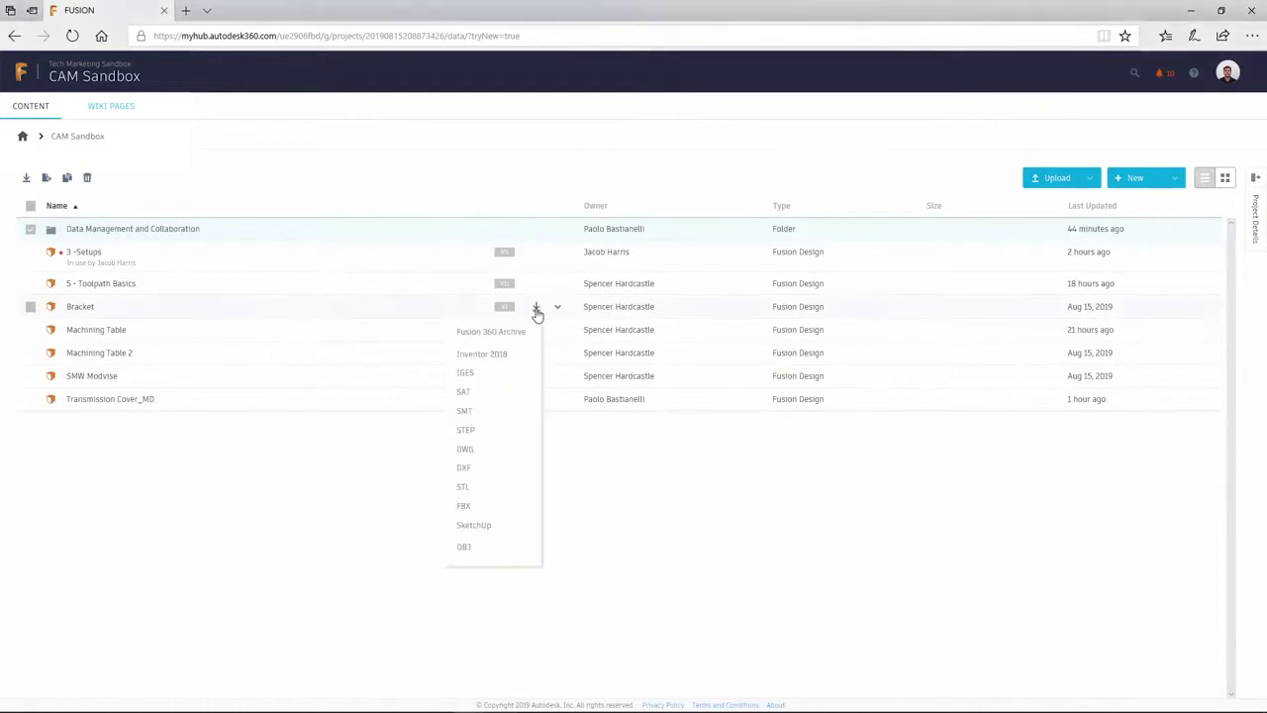
left_click(557, 309)
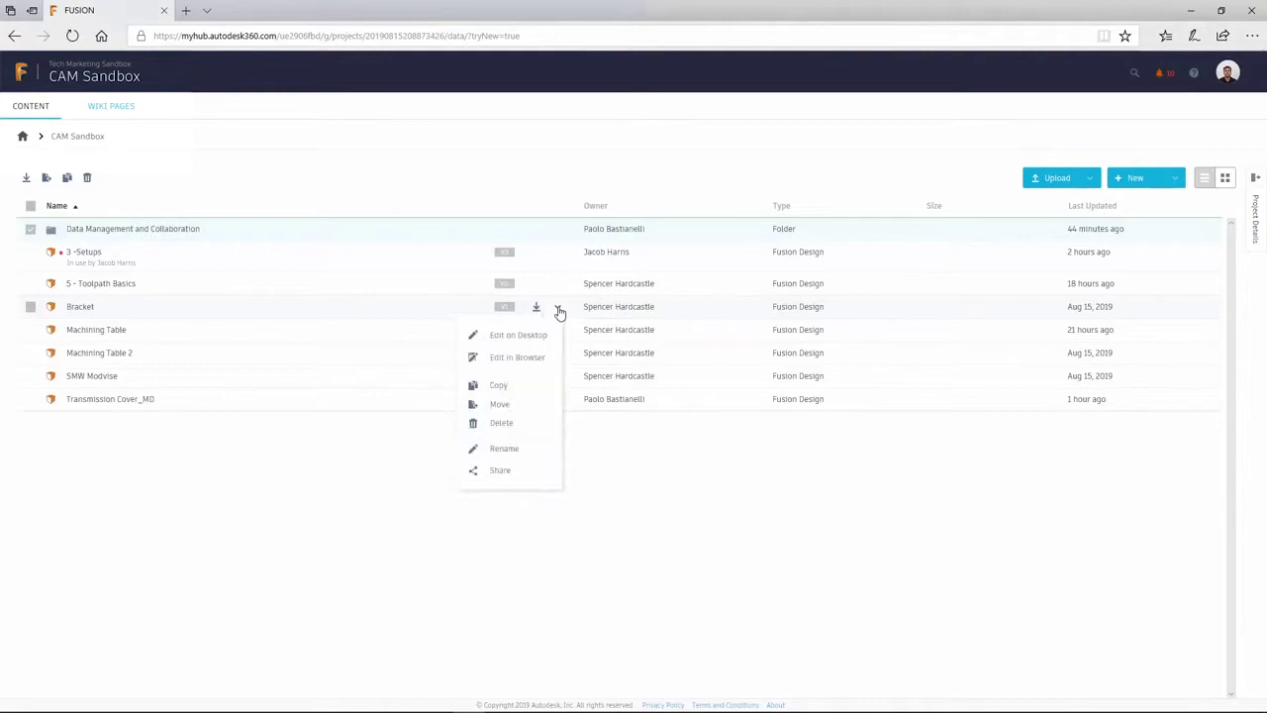
left_click(1090, 179)
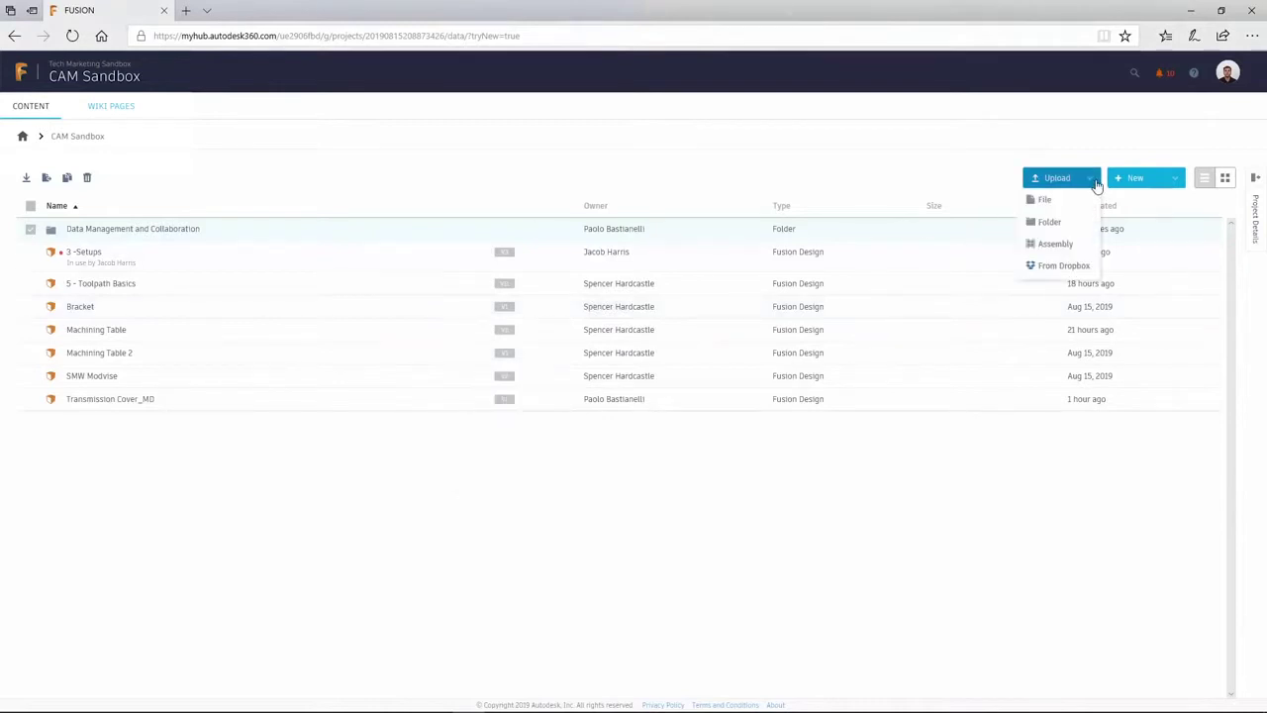
left_click(1177, 178)
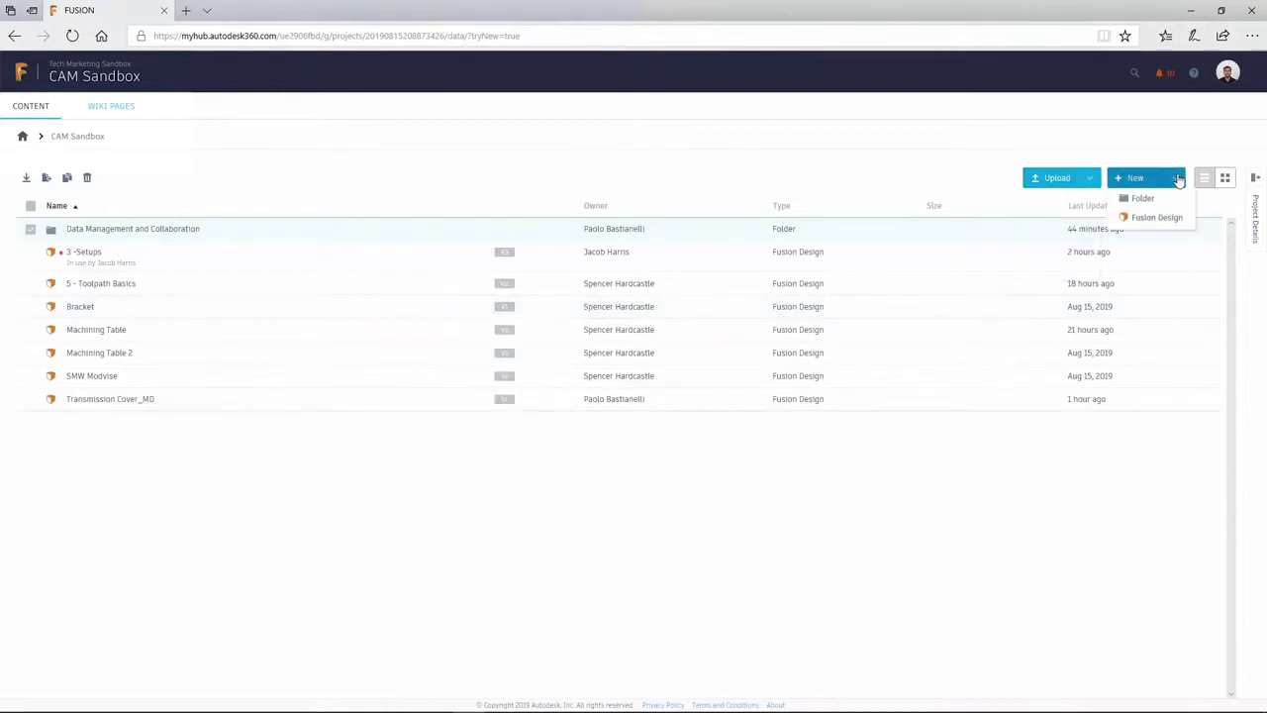
View the CAM Sandbox project's member details, then switch to the Customer Advocacy Organization hub
left_click(1255, 183)
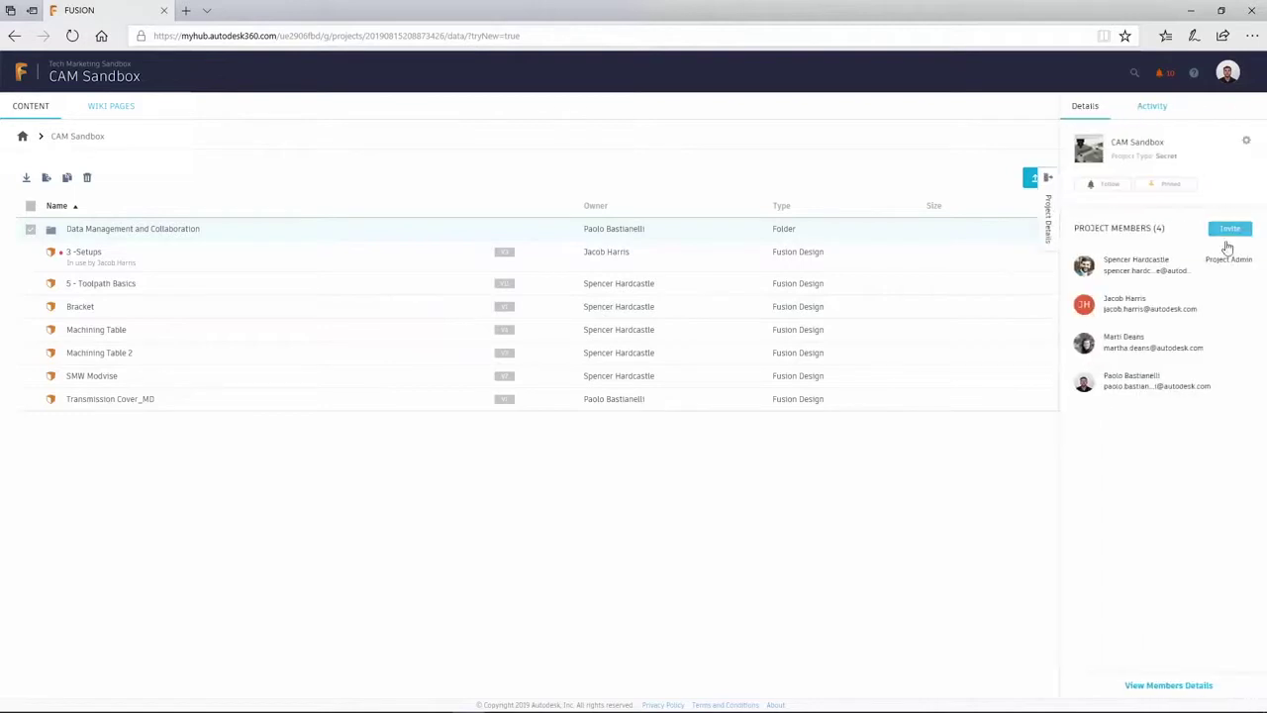
left_click(1183, 685)
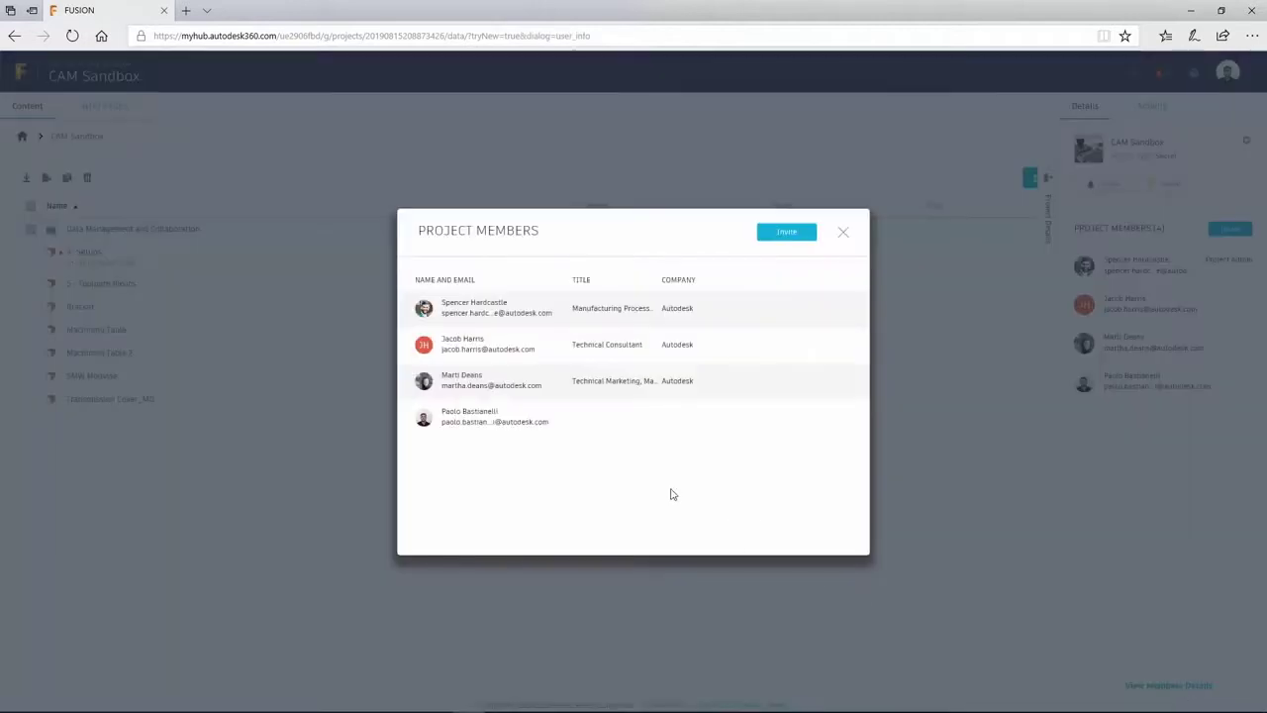
left_click(845, 236)
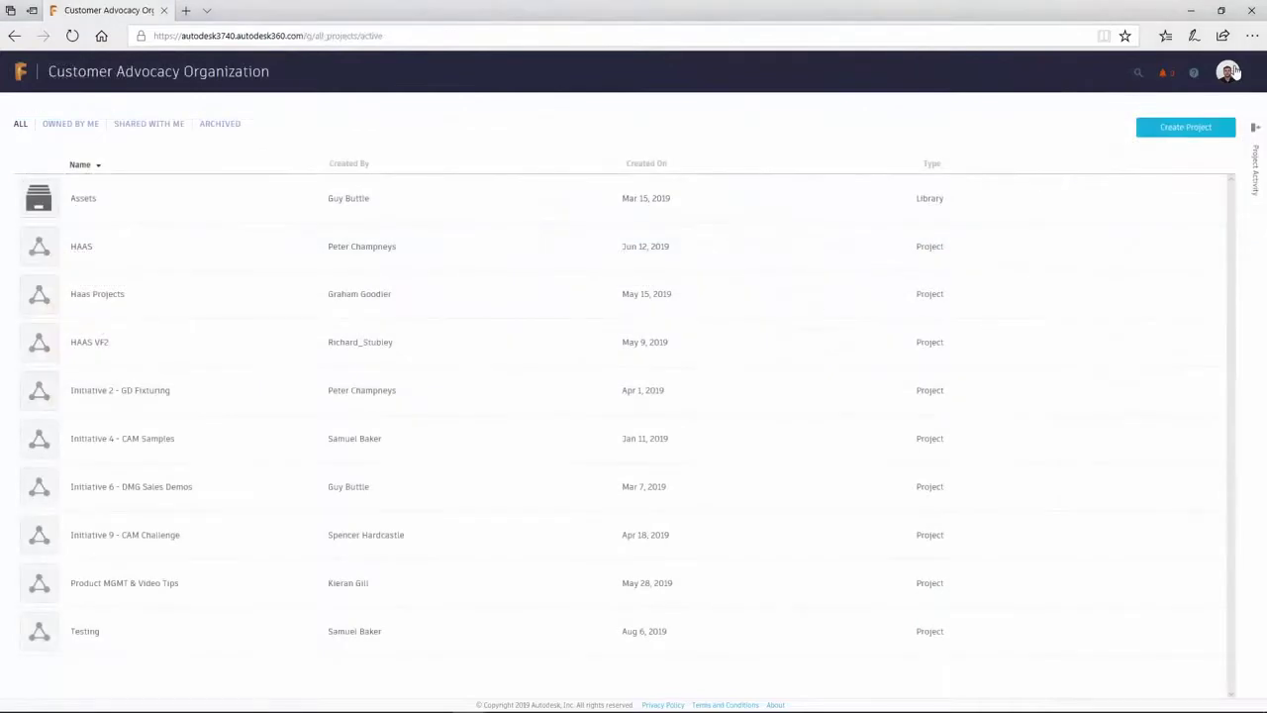
left_click(1228, 72)
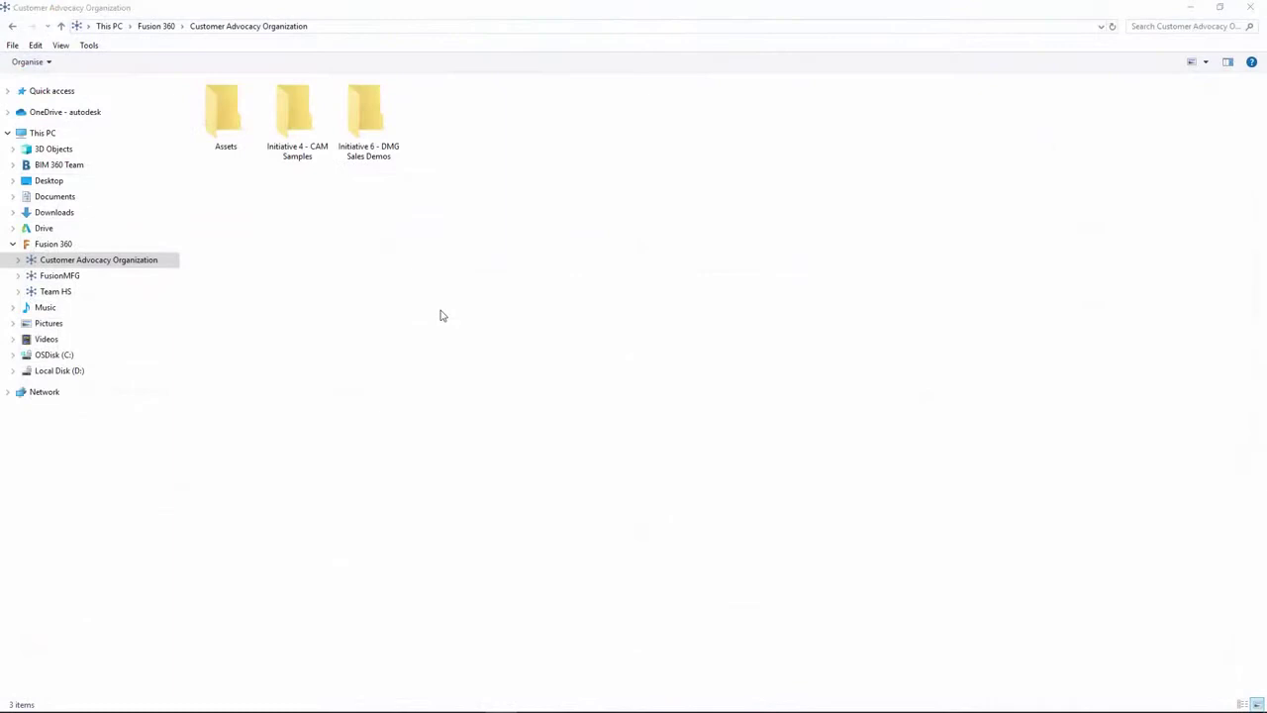
Open the Initiative 4 - CAM Samples folder under Customer Advocacy Organization
double_click(295, 118)
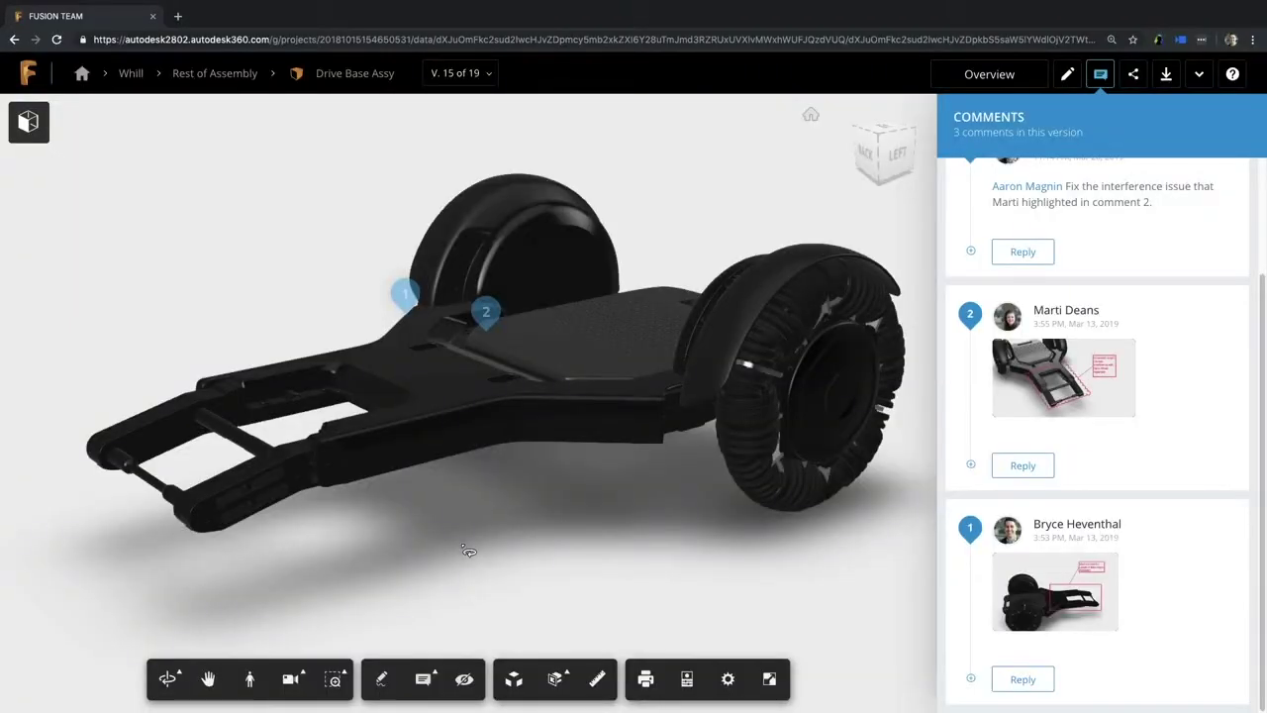
Zoom to comment 2's markup, then open the Version 19 comment about lengthening to 100 mm
left_click_drag(466, 559, 864, 579)
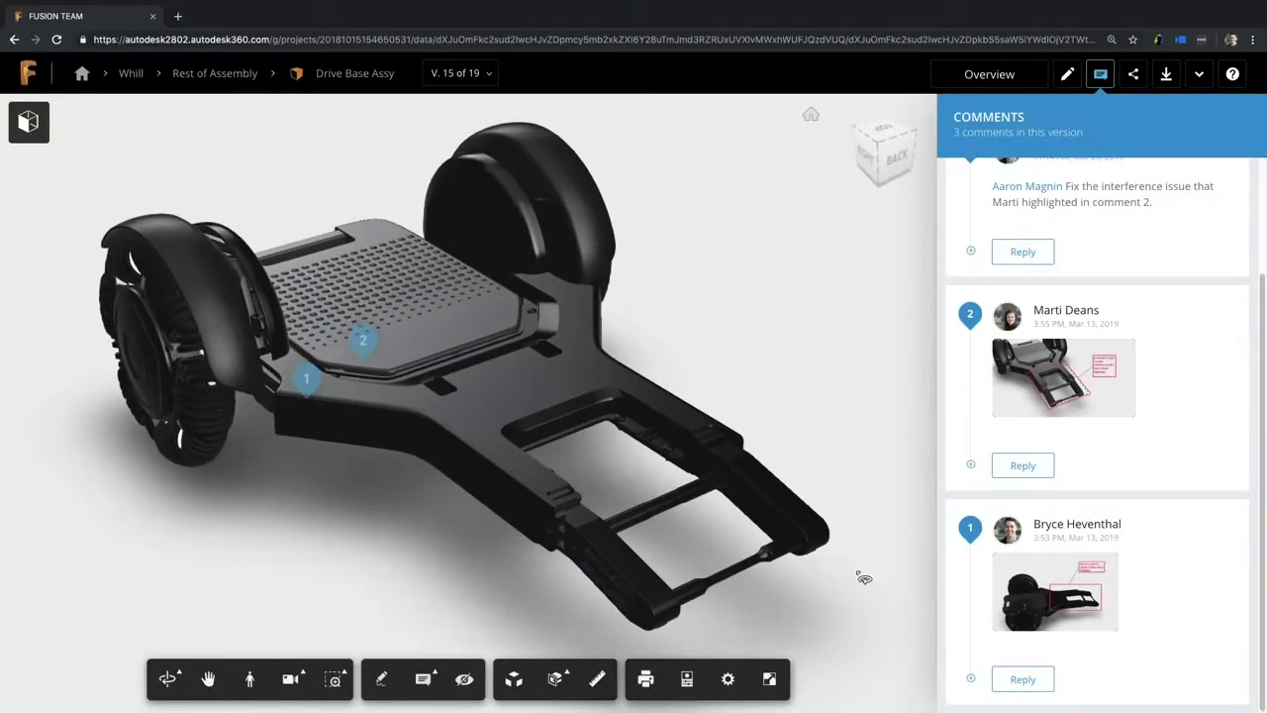
scroll(1095, 606, "up", 2)
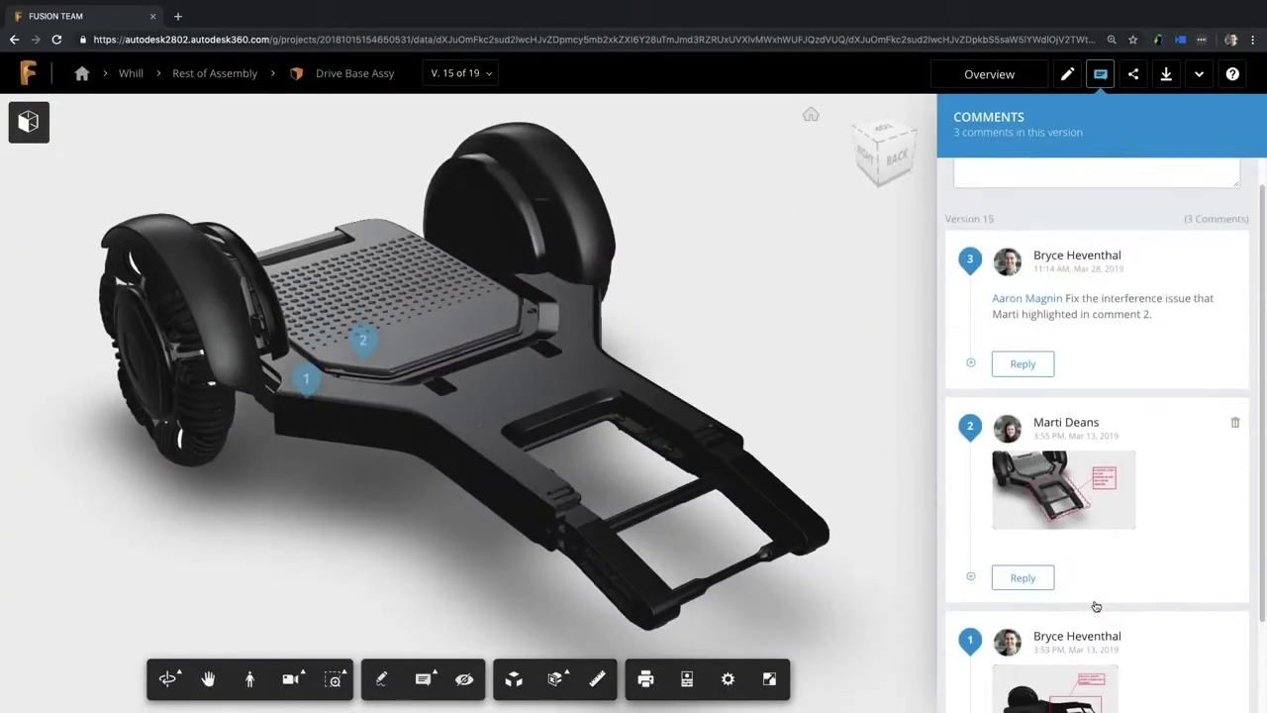
left_click(1067, 493)
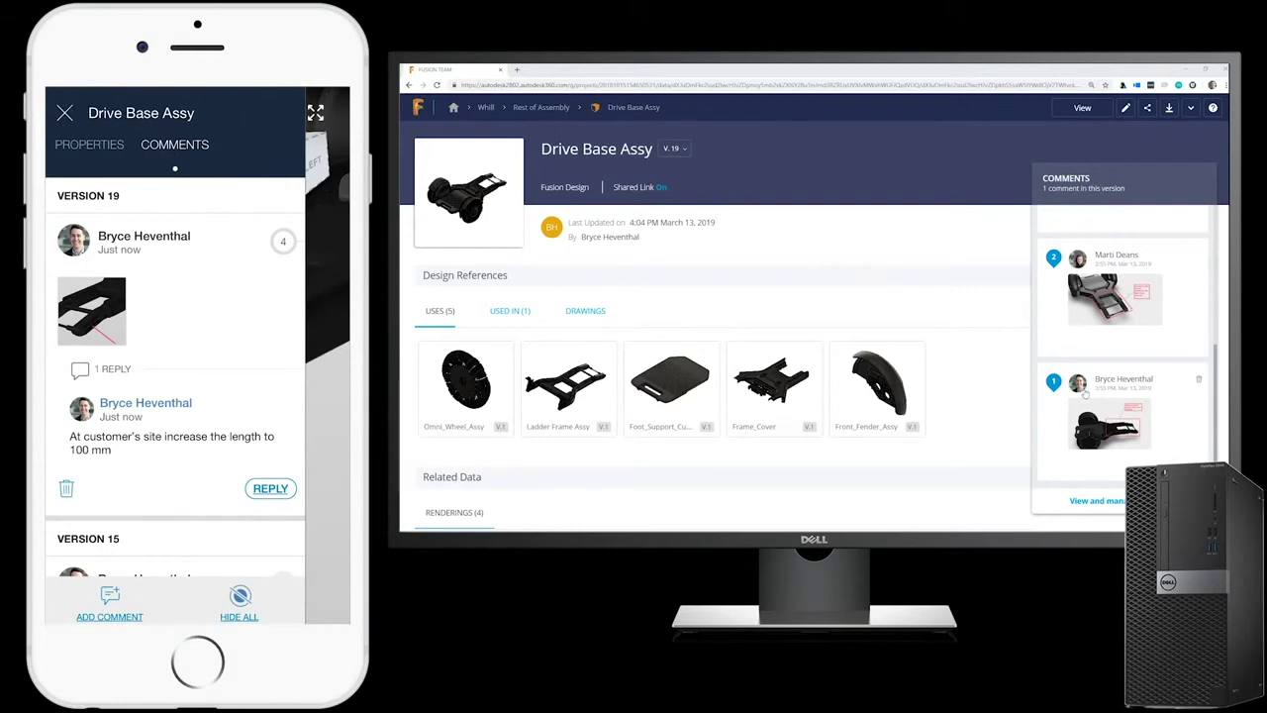
scroll(1085, 394, "up", 5)
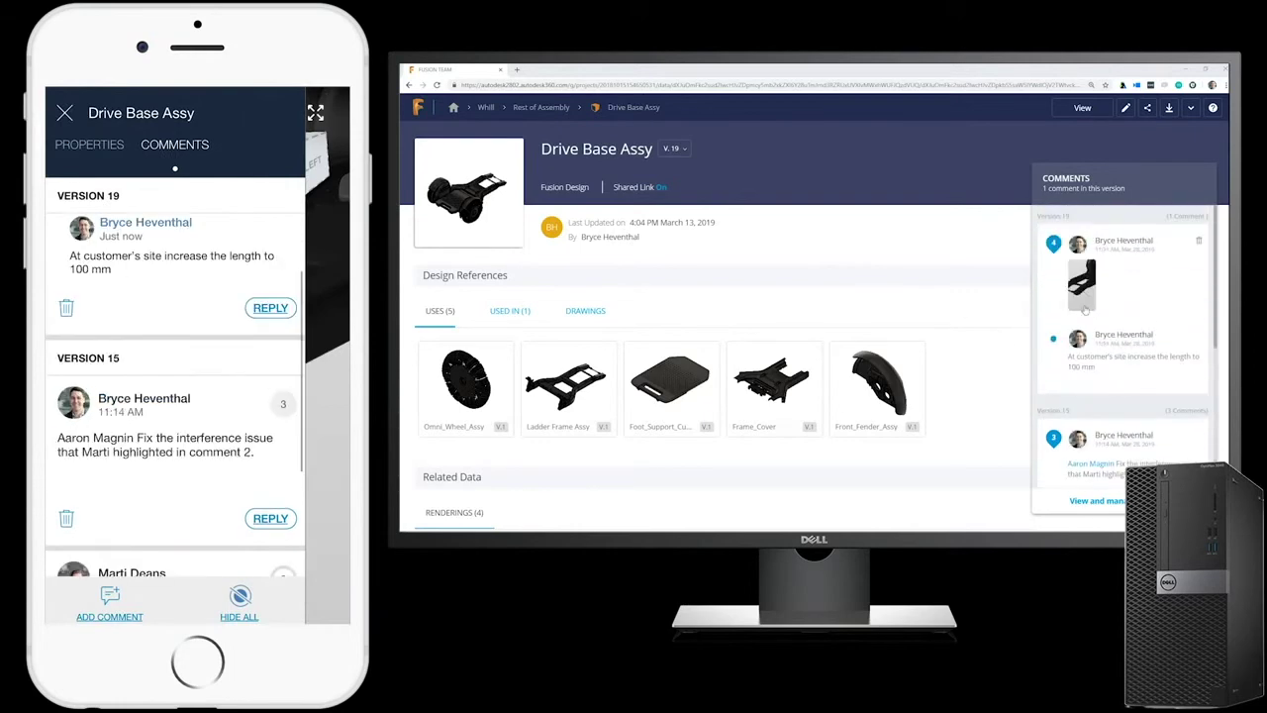
left_click(1085, 309)
Promote version 5 of Transmission Cover from the version history and confirm with Yes
left_click(737, 504)
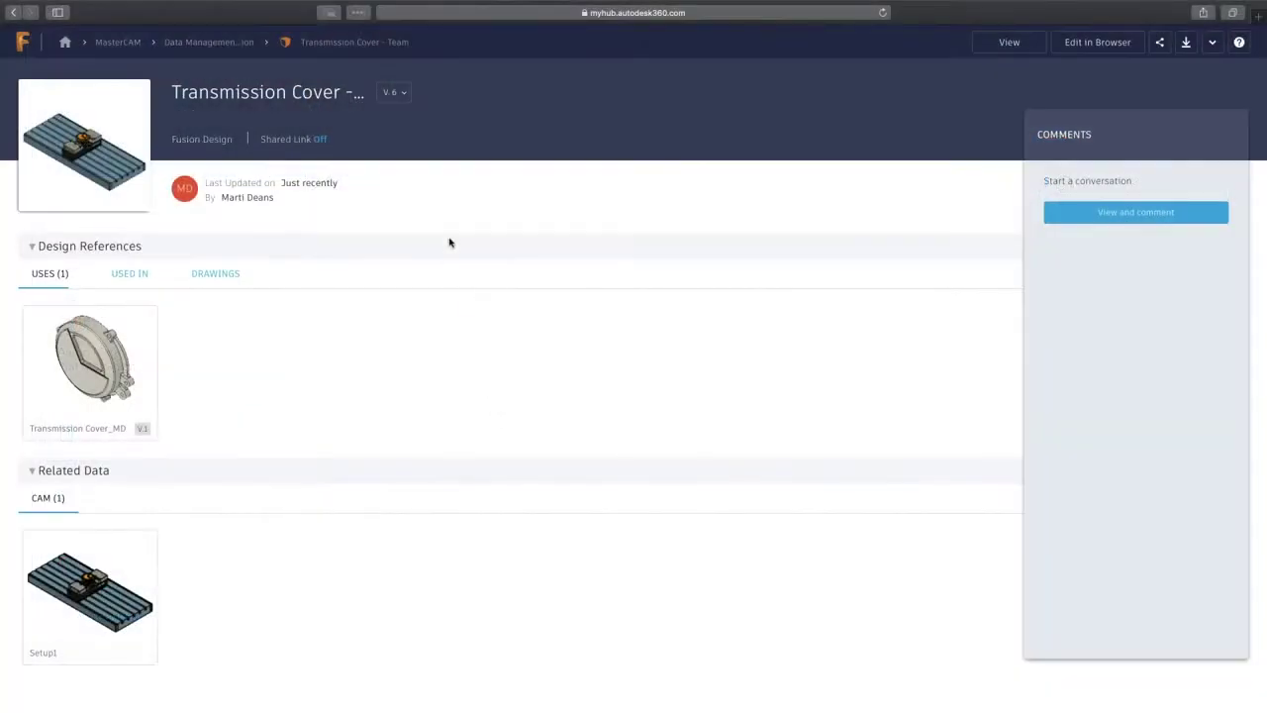
left_click(402, 97)
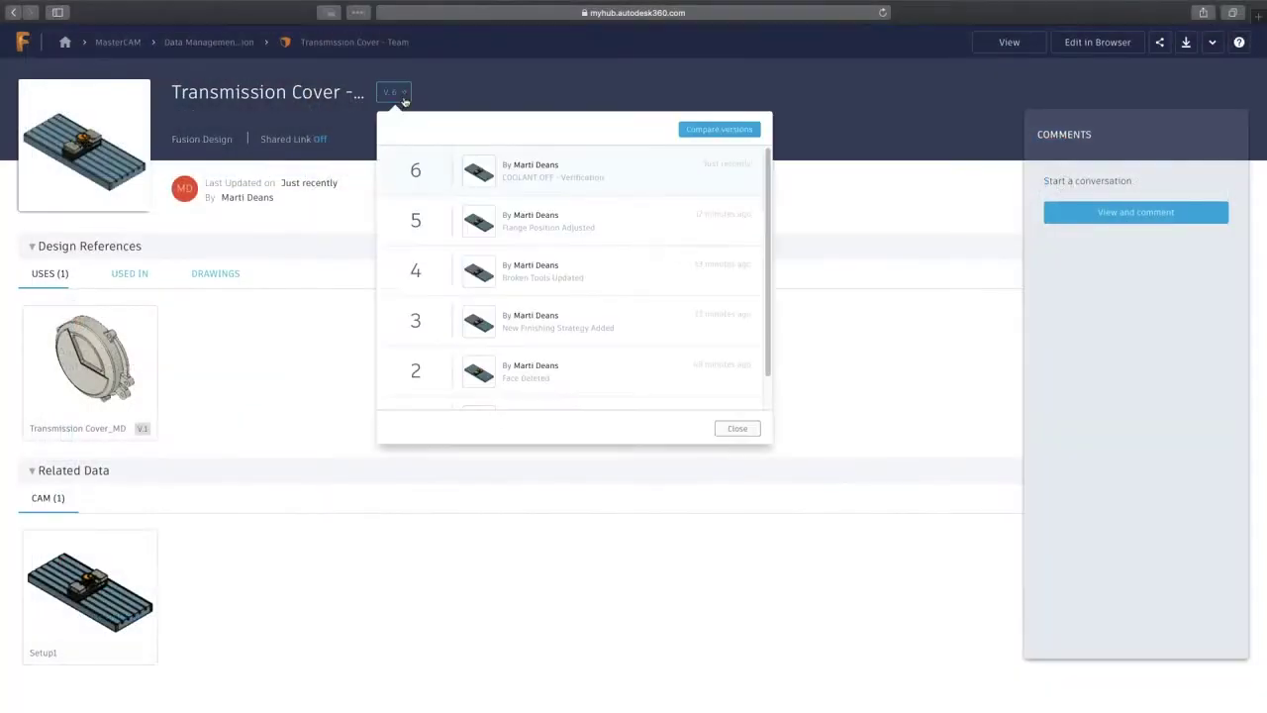
mouse_move(671, 220)
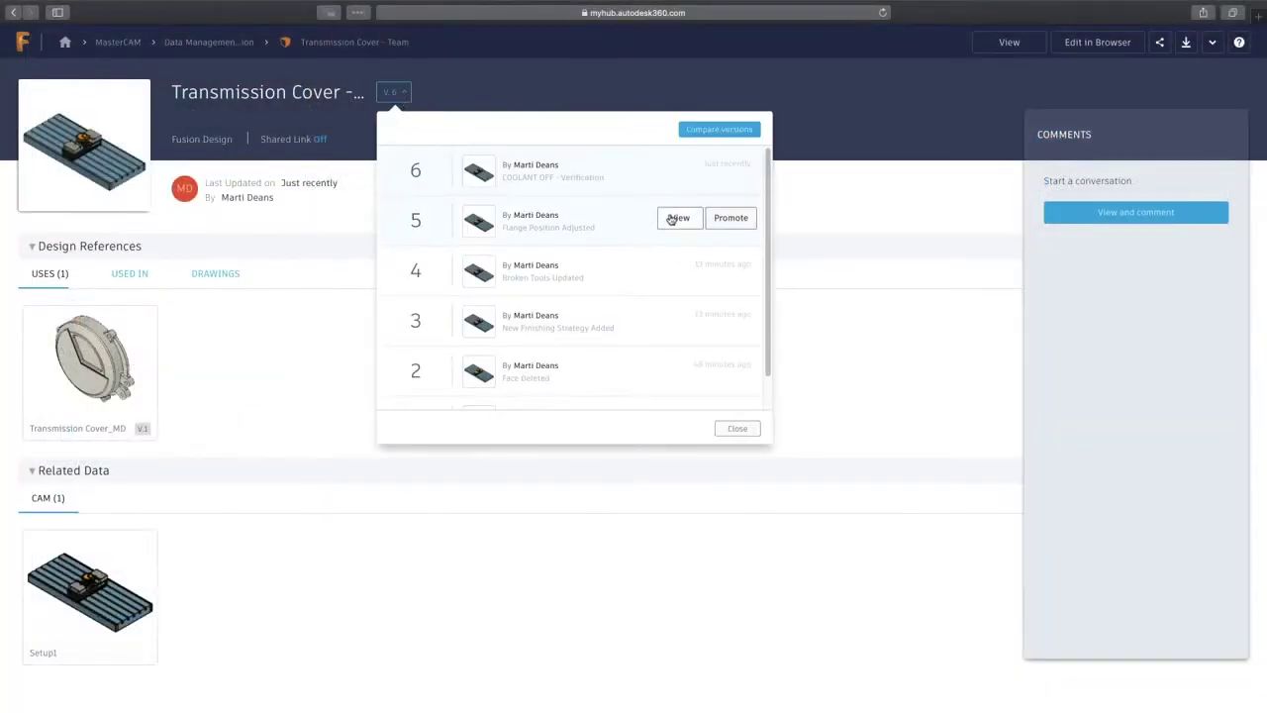
left_click(728, 220)
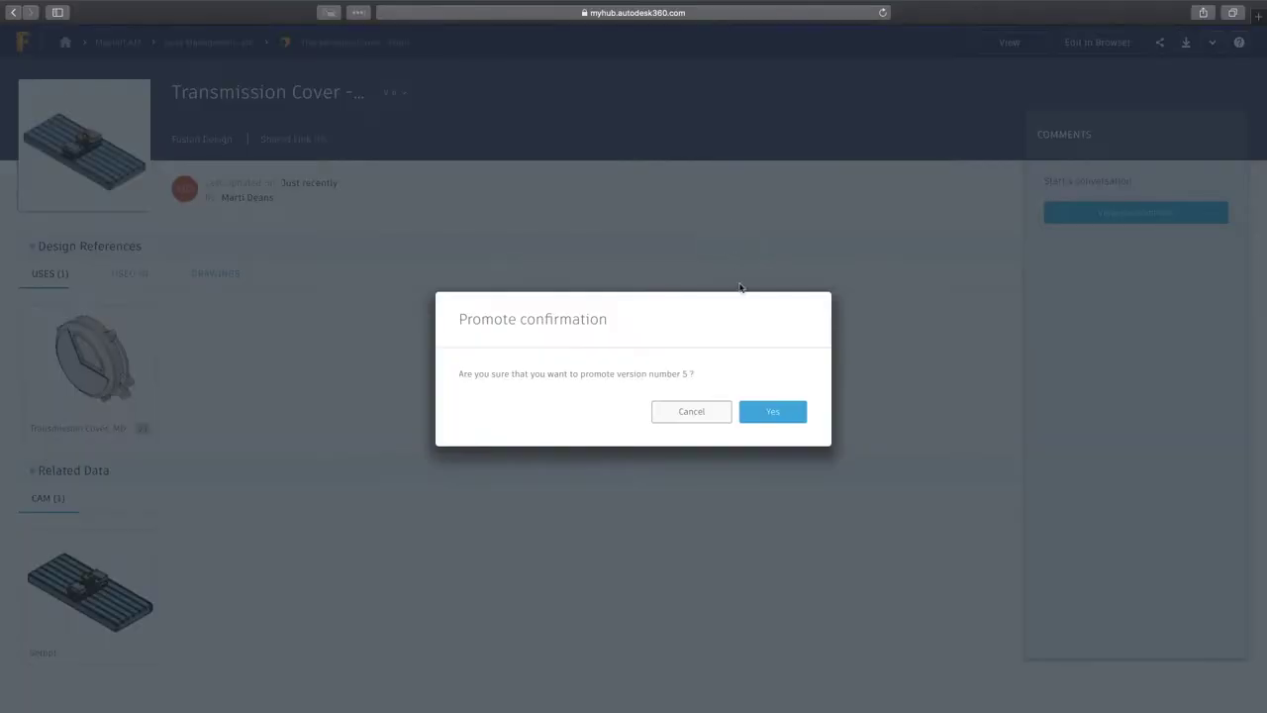
left_click(774, 412)
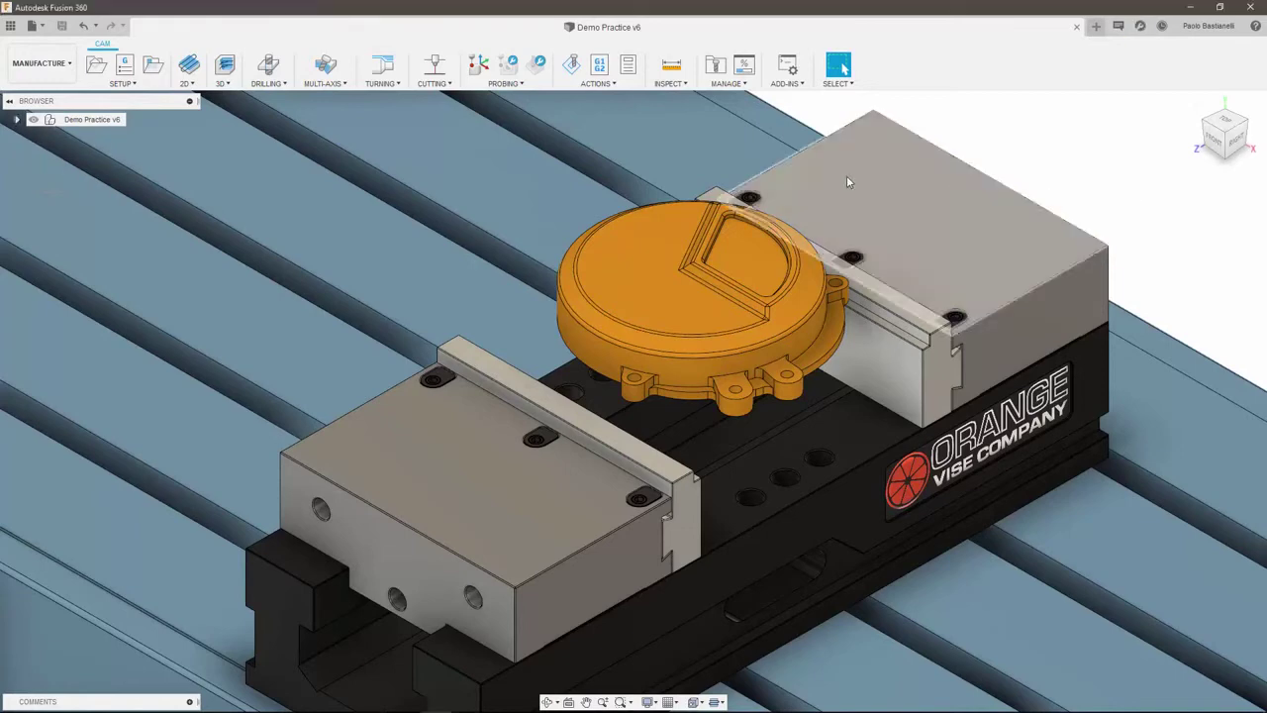
In the MasterCAM project's People tab, enter a colleague's e-mail address to invite them
left_click(10, 26)
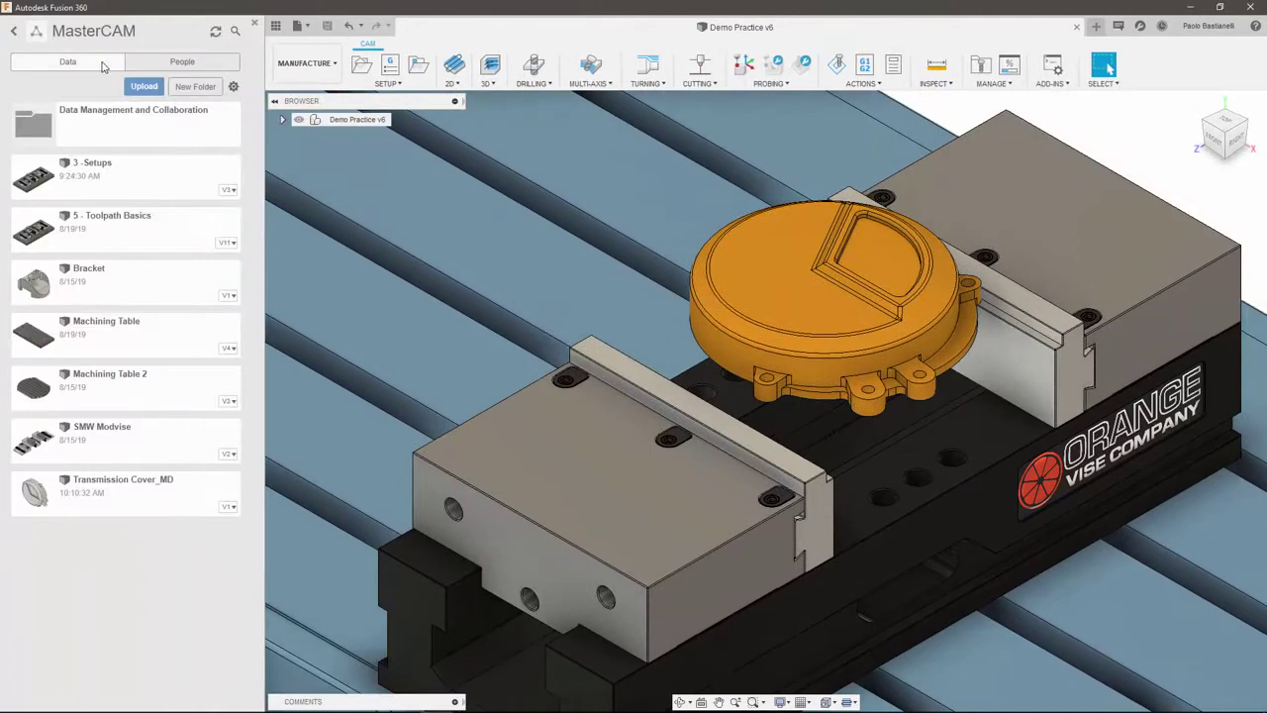
left_click(153, 65)
left_click(117, 89)
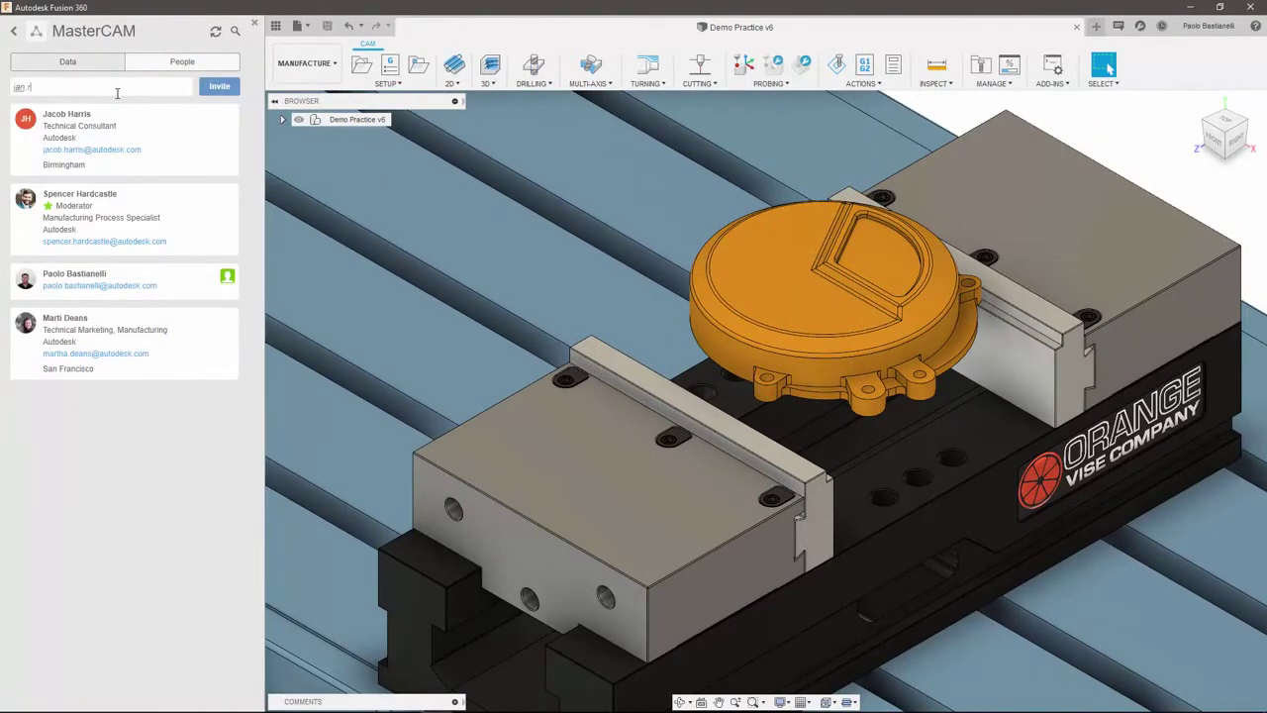
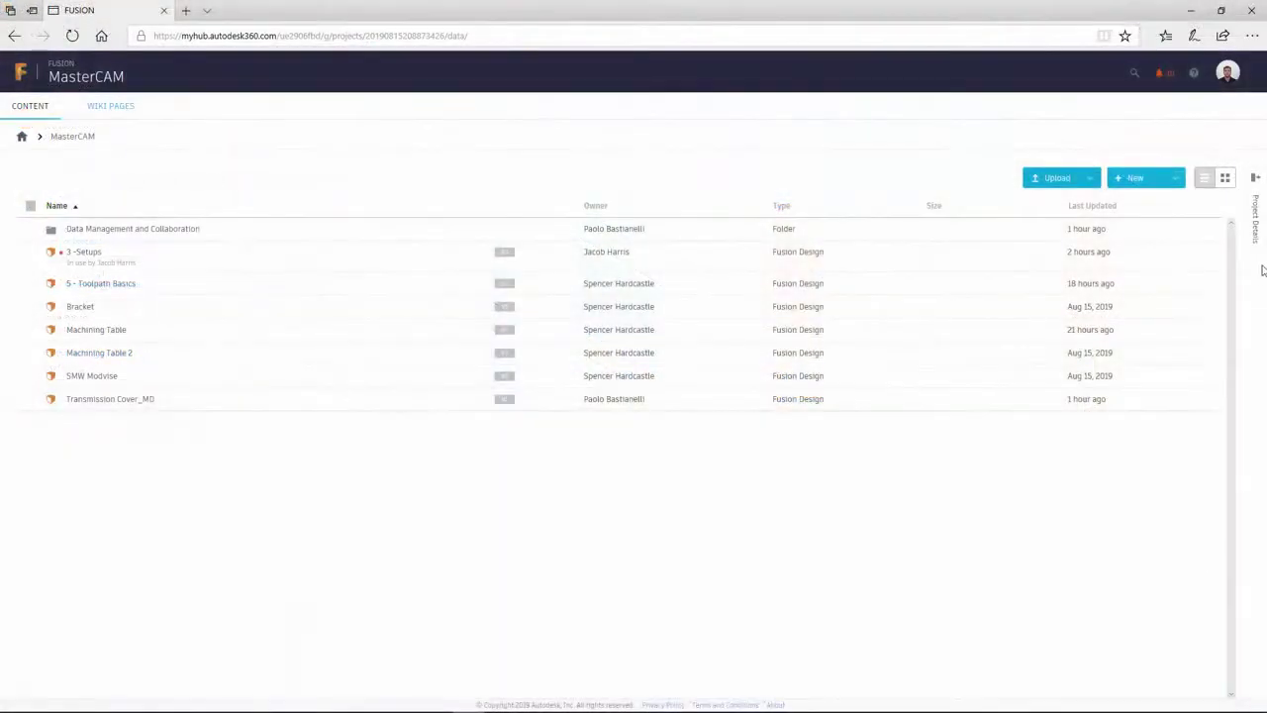
Begin inviting a member to Initiative 4 - CAM Samples, then view the project's Closed type settings
left_click(1234, 227)
type("ian")
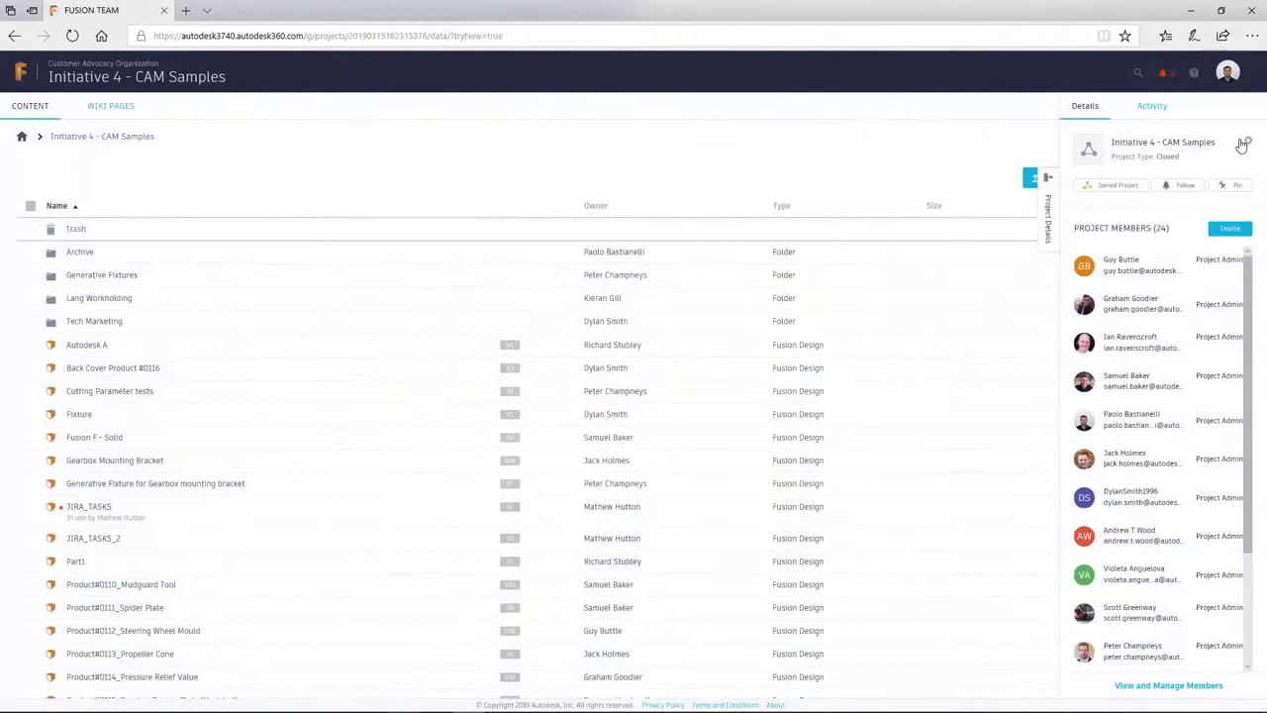
left_click(1248, 143)
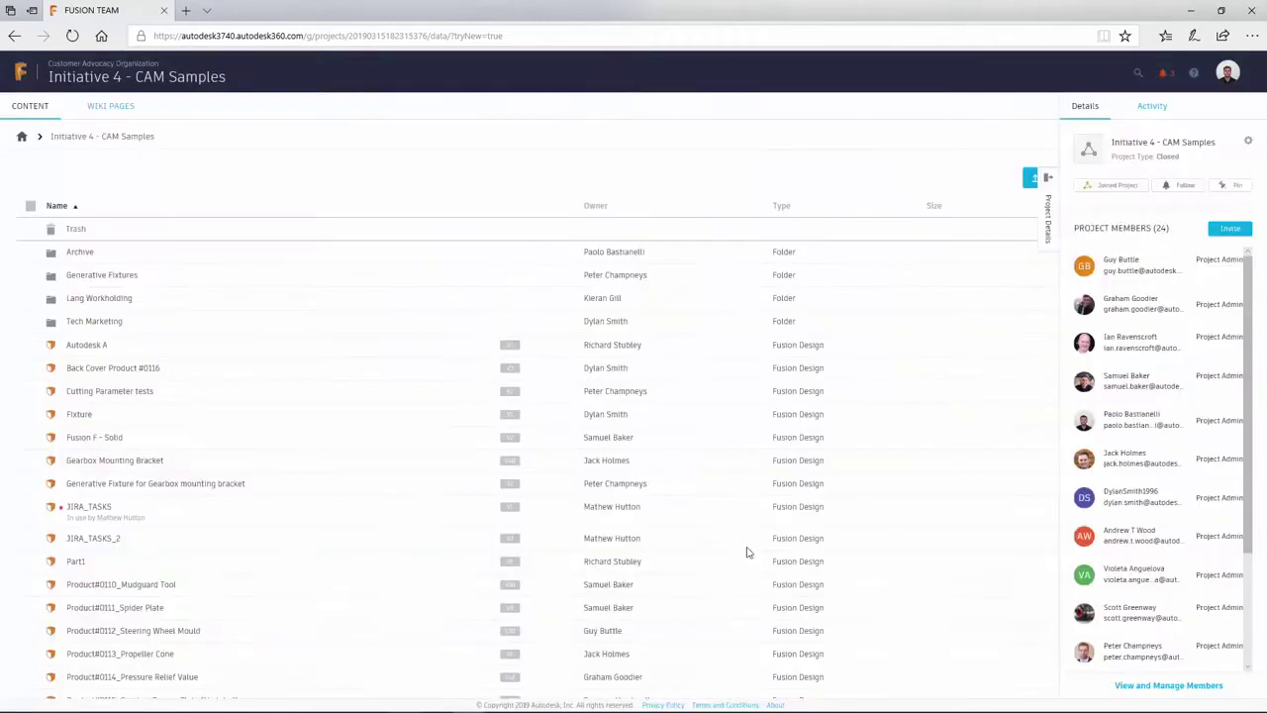
Leave the project settings unchanged and switch the last listed member's role from Editor to Viewer
left_click(705, 544)
left_click(1152, 686)
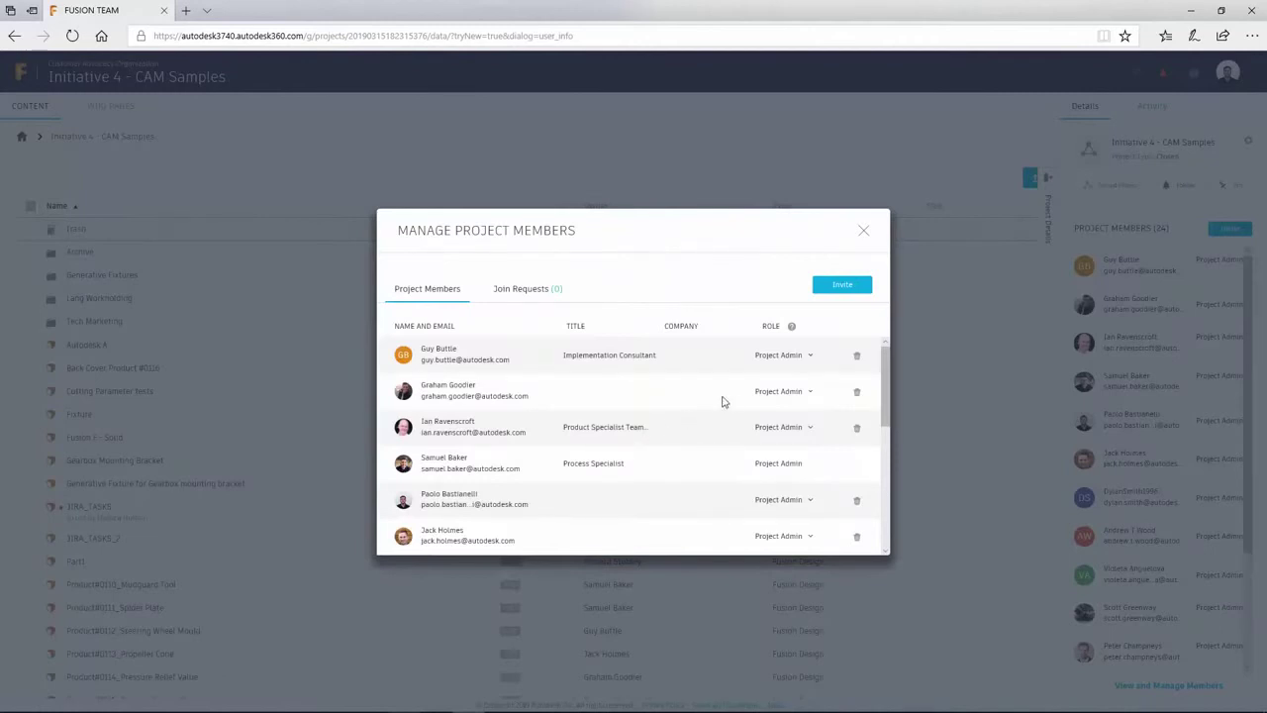
scroll(800, 425, "down", 3)
scroll(800, 426, "down", 7)
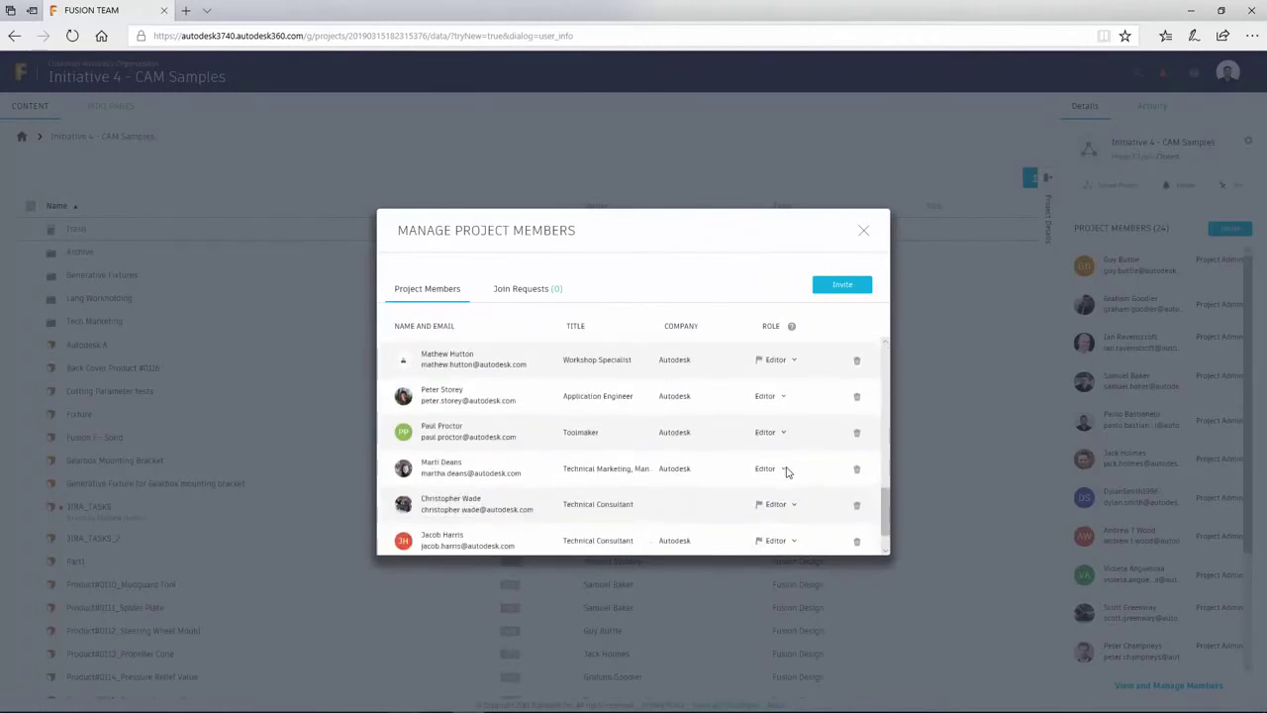
scroll(788, 475, "down", 1)
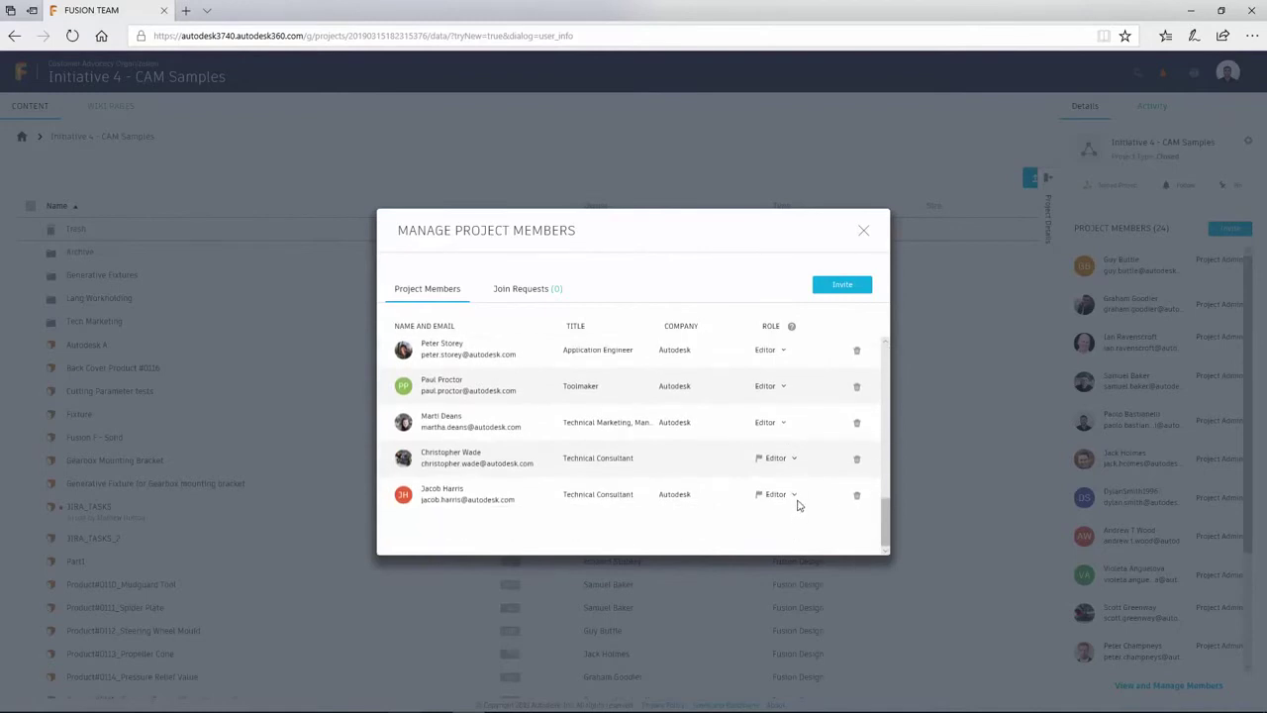
left_click(795, 496)
left_click(792, 535)
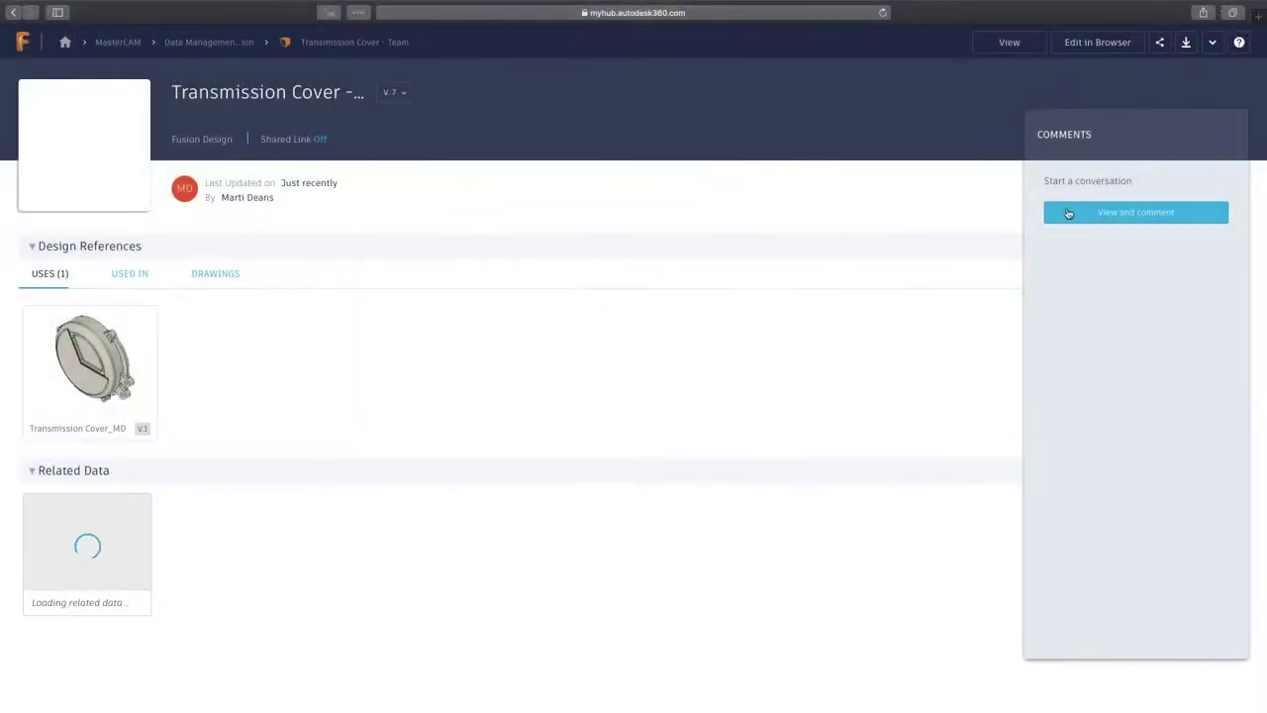
Copy the Transmission Cover link and draft an e-mail reading 'Ready for production - please verify model looks correct', password required
left_click(1162, 45)
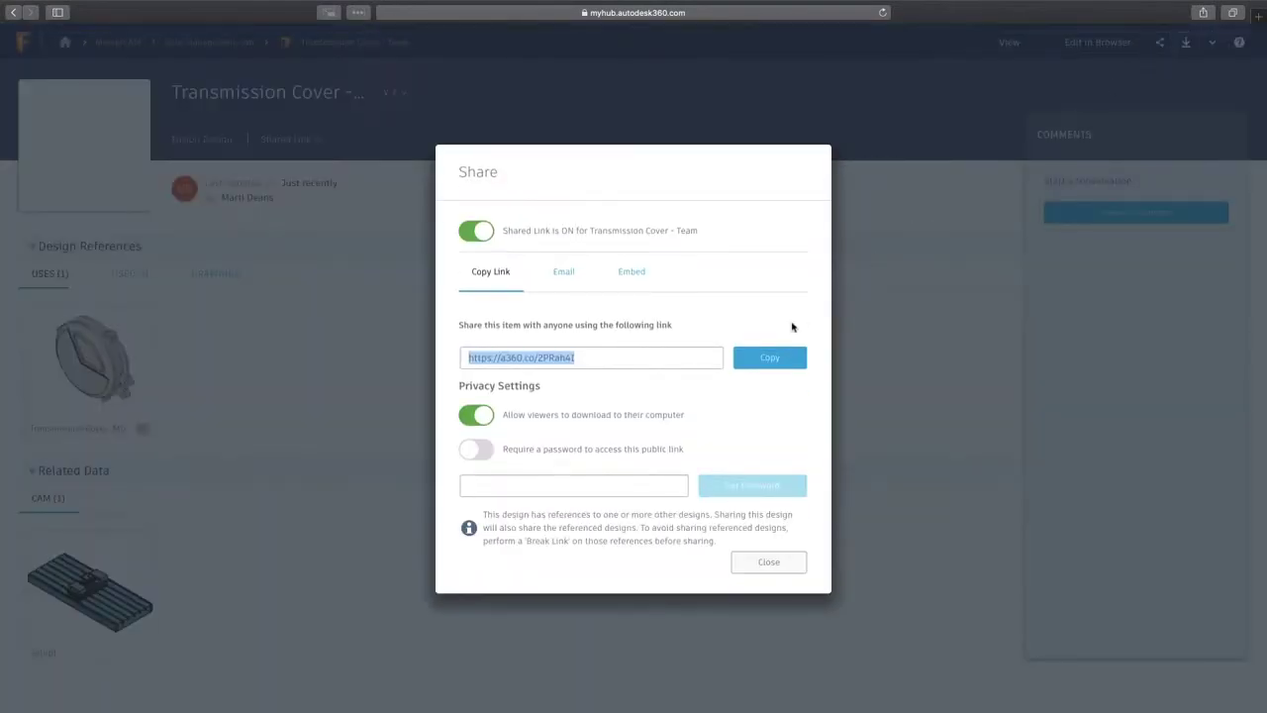
left_click(759, 359)
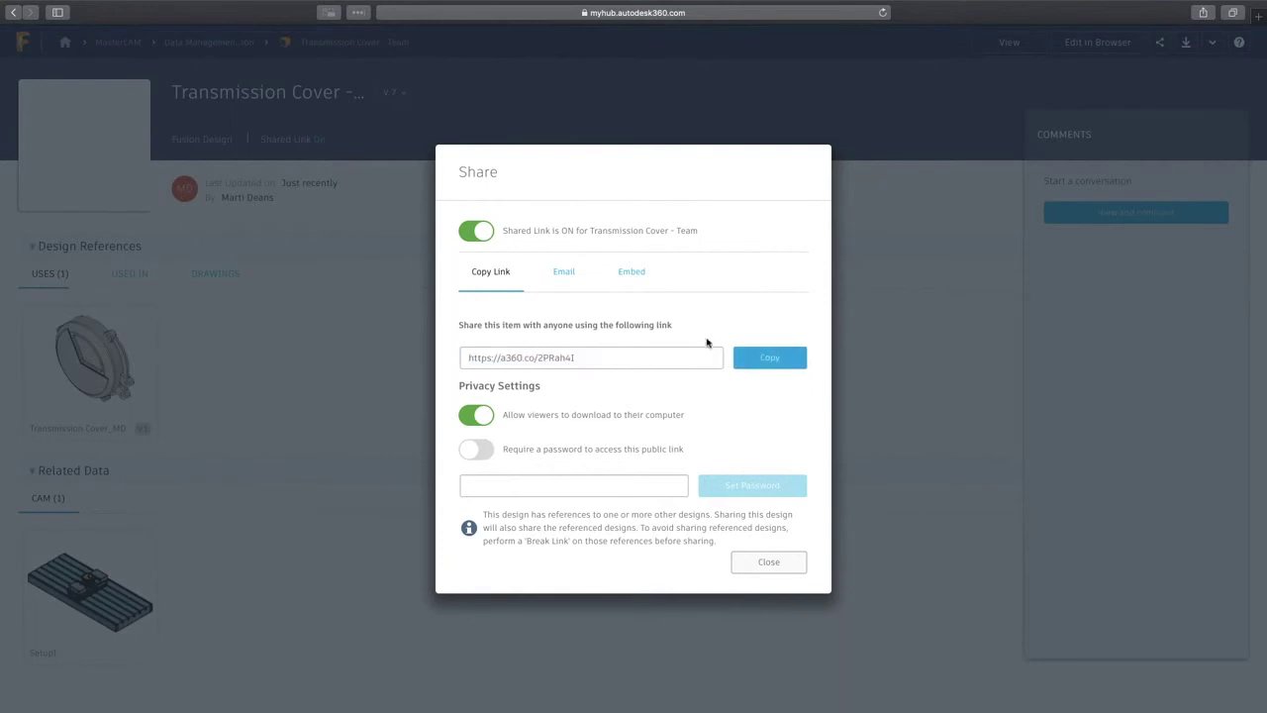
left_click(568, 276)
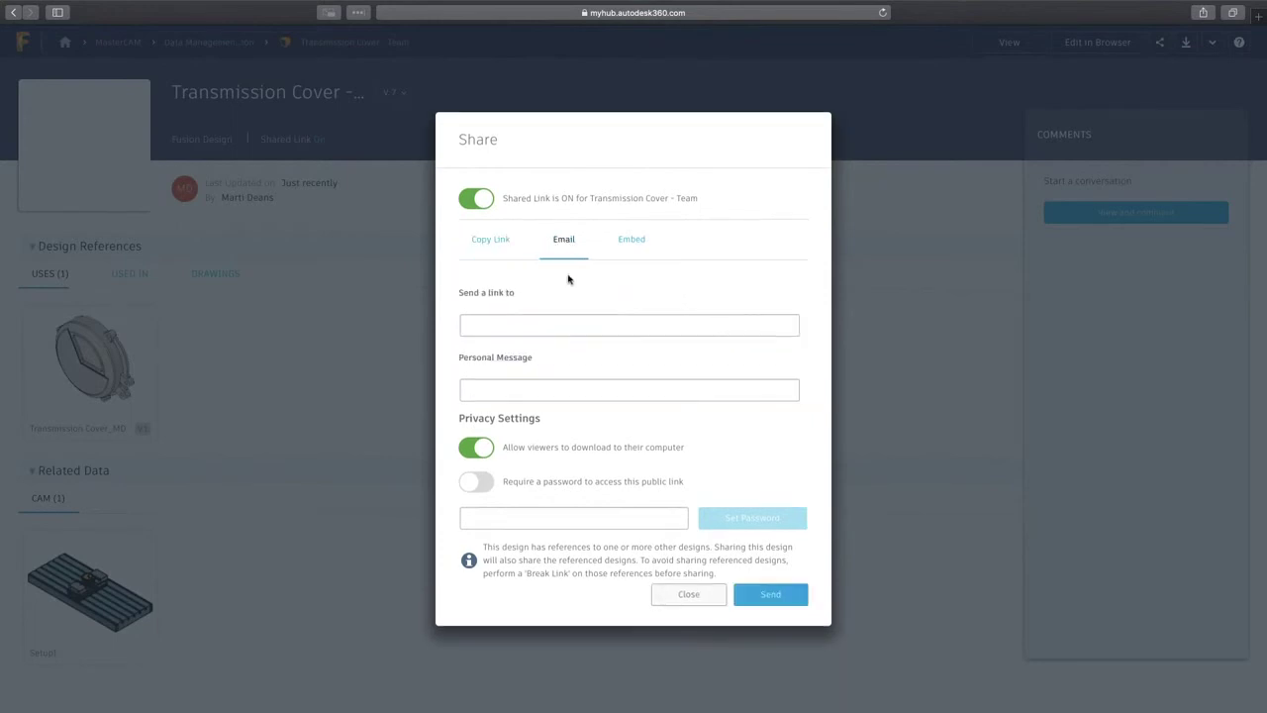
left_click(575, 329)
type("i")
key("Return")
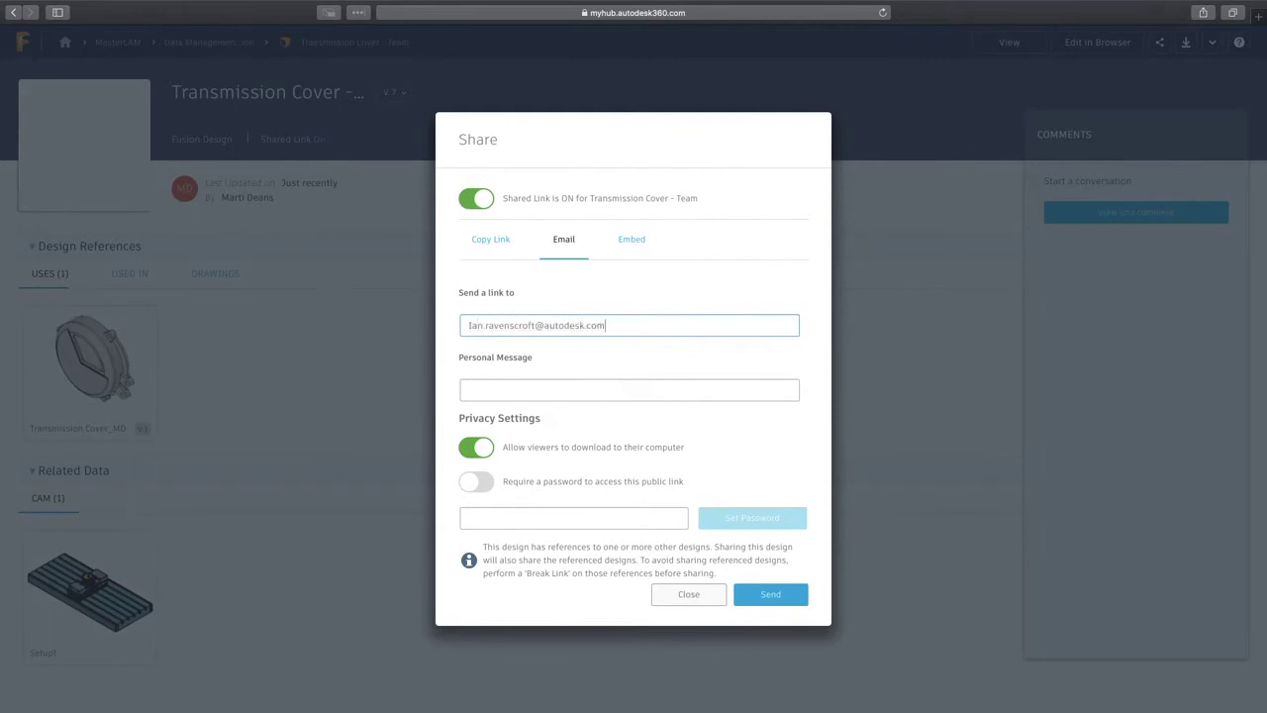
key("Tab")
type("Ready for production - please verify model looks corr")
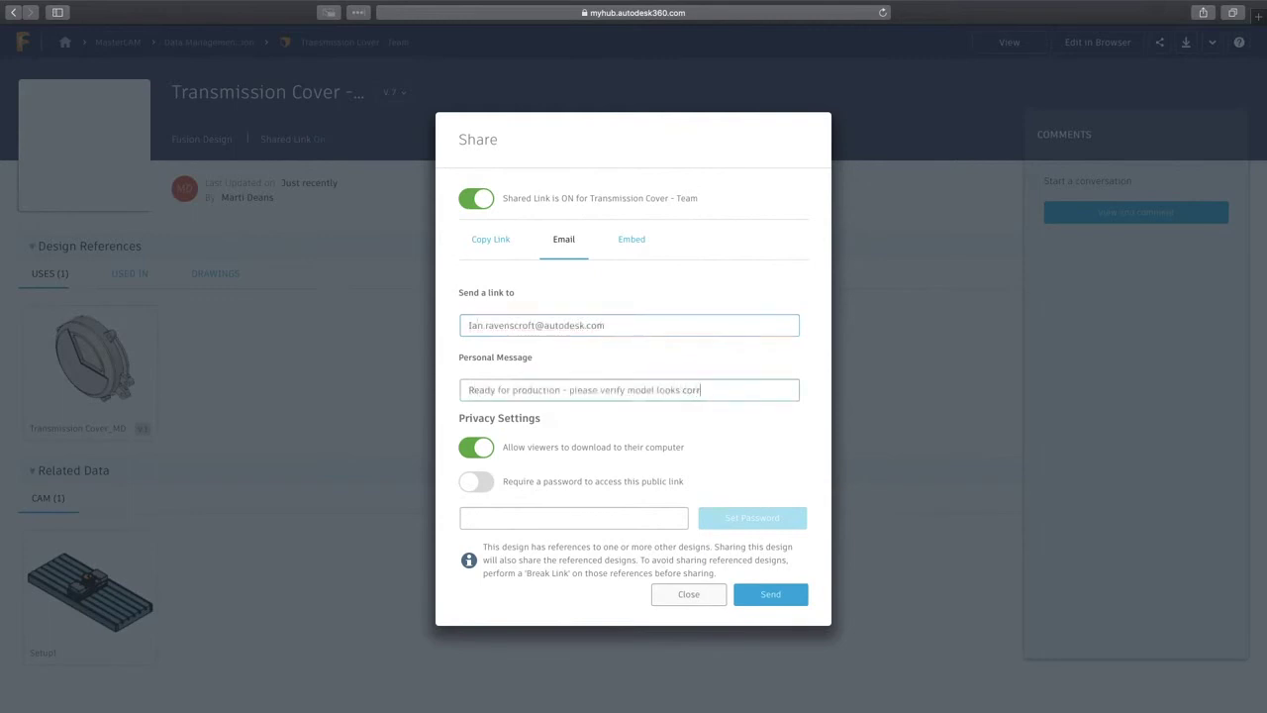
left_click(476, 481)
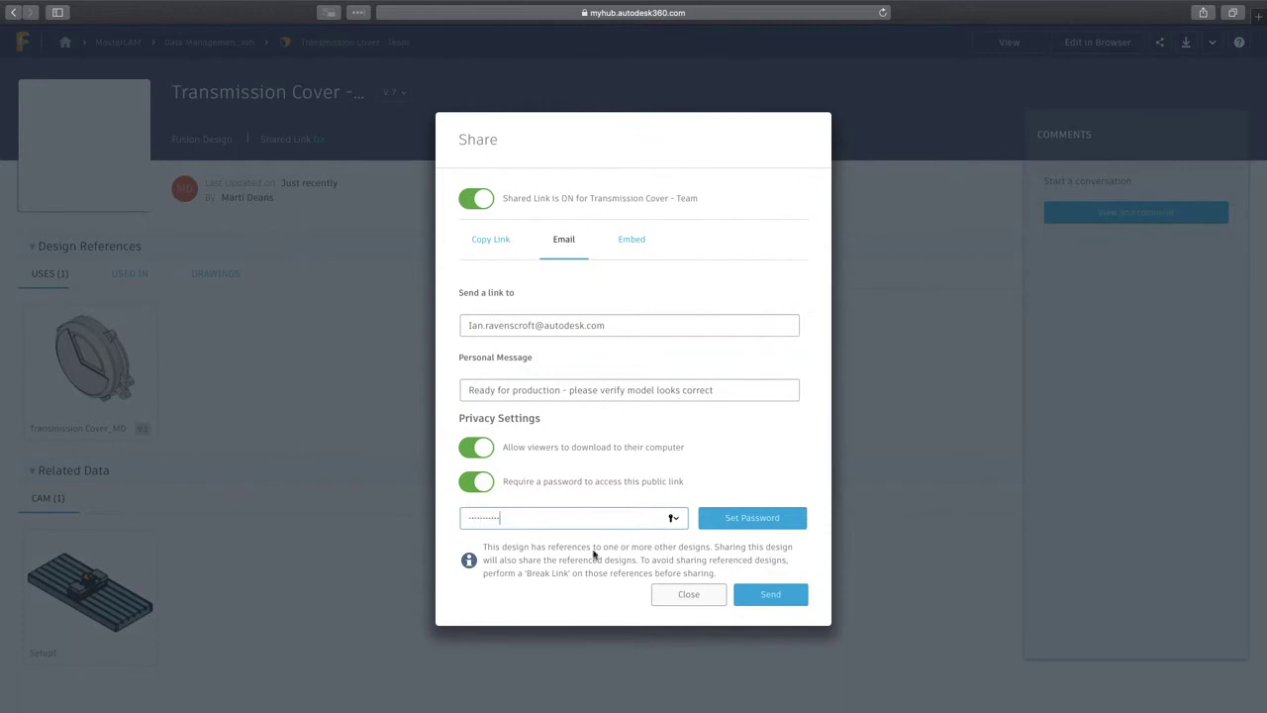
Send the share e-mail, then preview the 2D Adaptive1, 2D Pocket1 and Contour1 toolpaths in the viewer
left_click(769, 594)
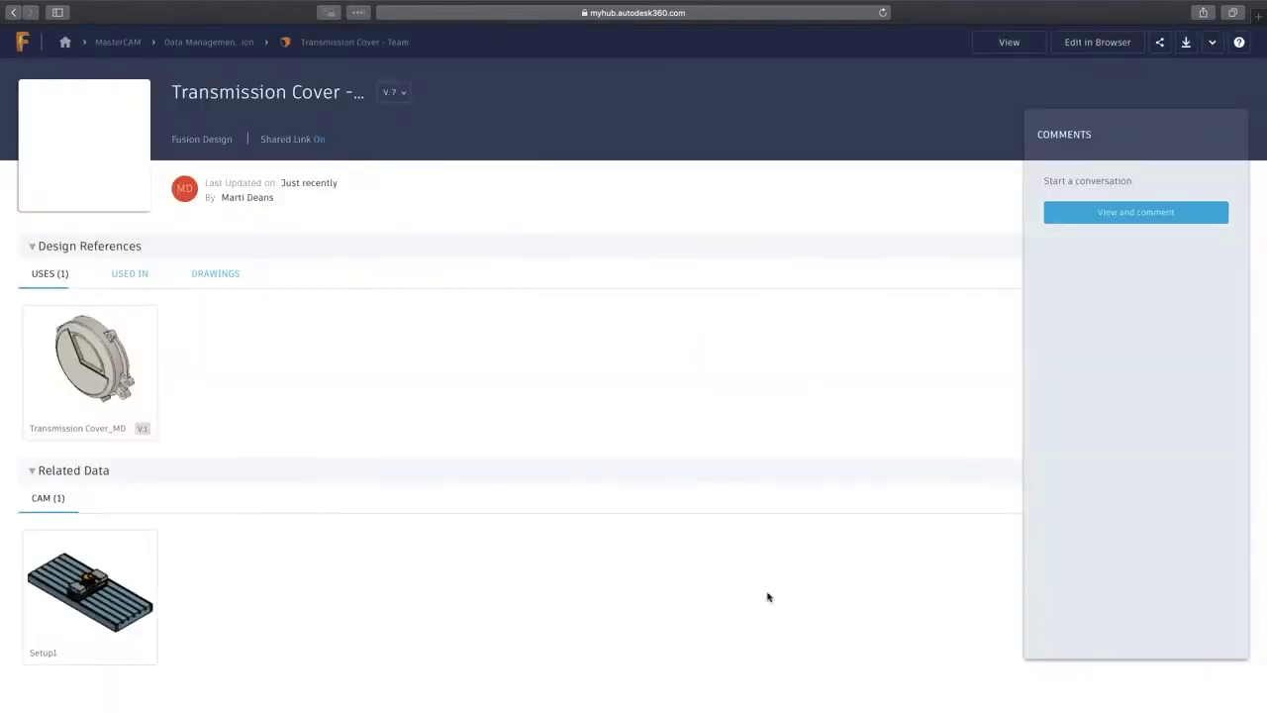
left_click(1010, 45)
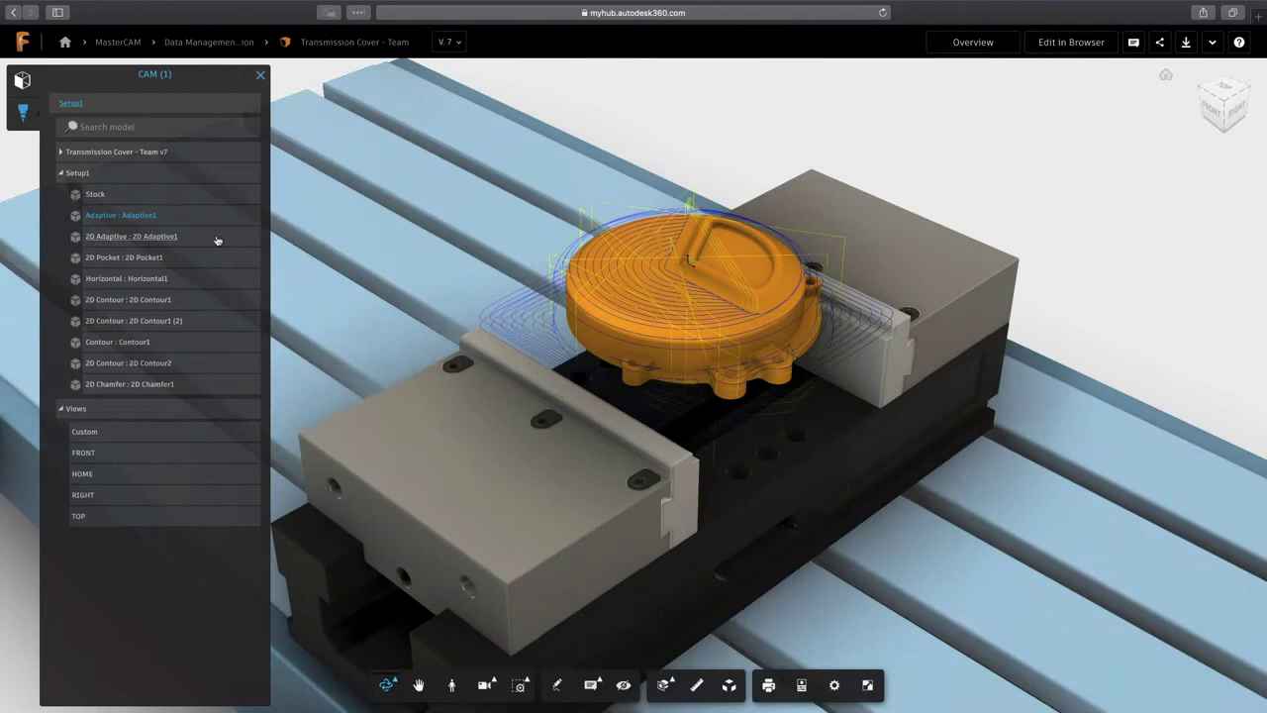
left_click(217, 239)
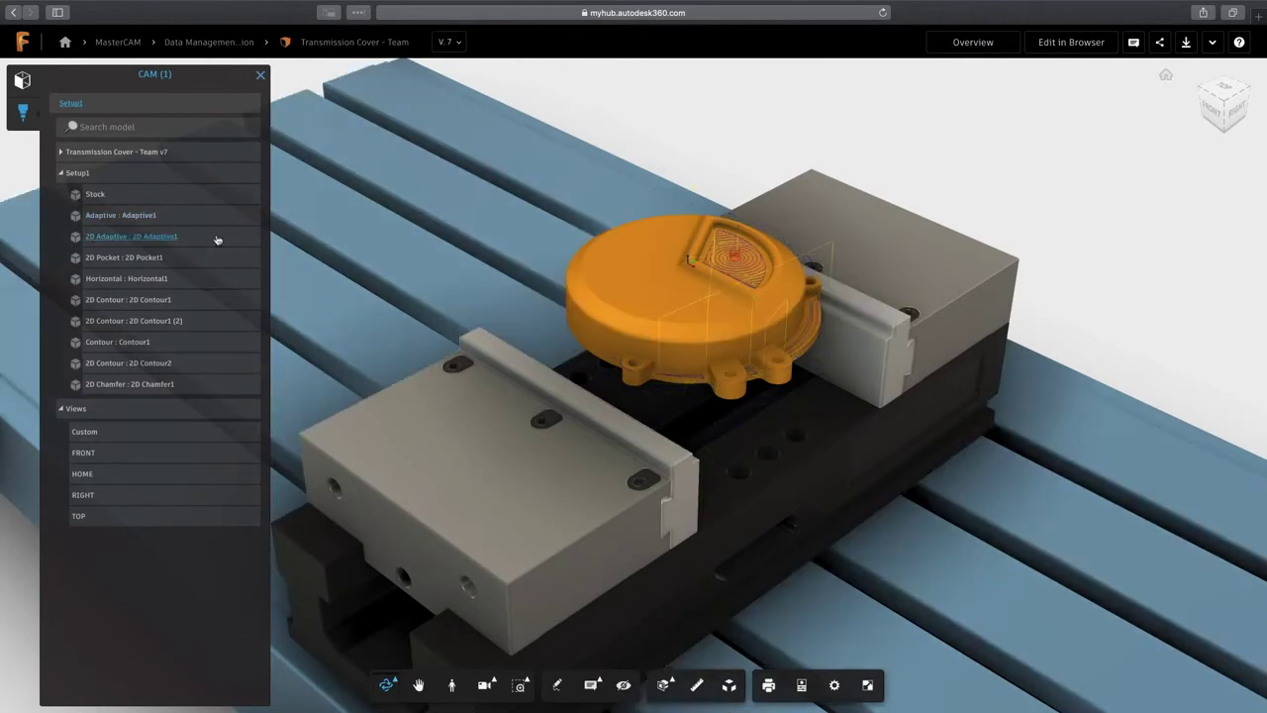
left_click(223, 258)
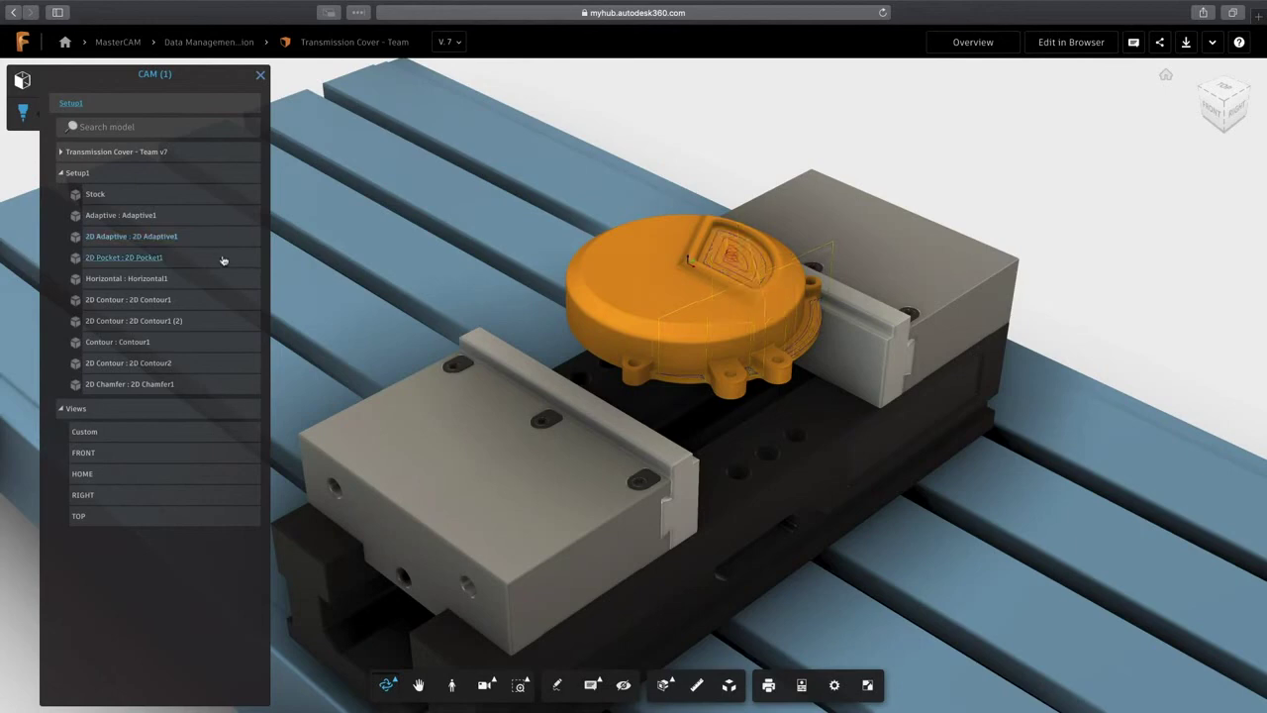
left_click(211, 344)
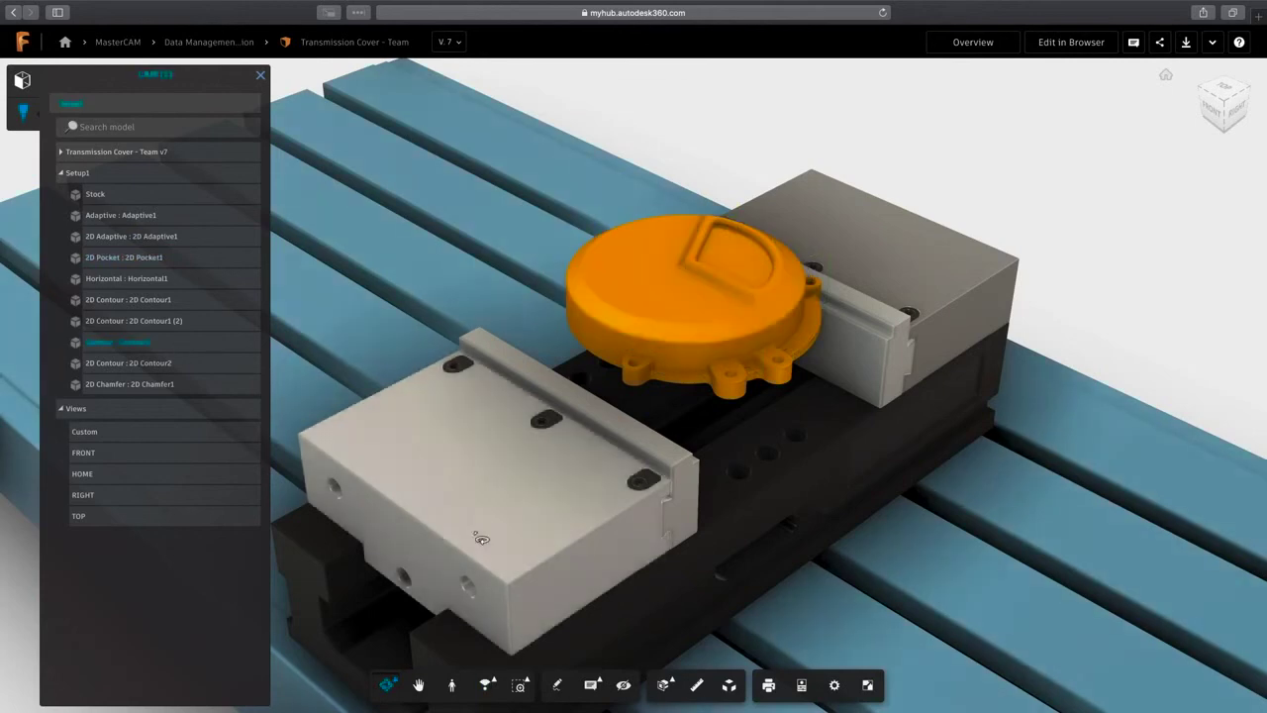
Pin the comment 'Break all edges w chamfer for safe handling' on the orange part
left_click(591, 685)
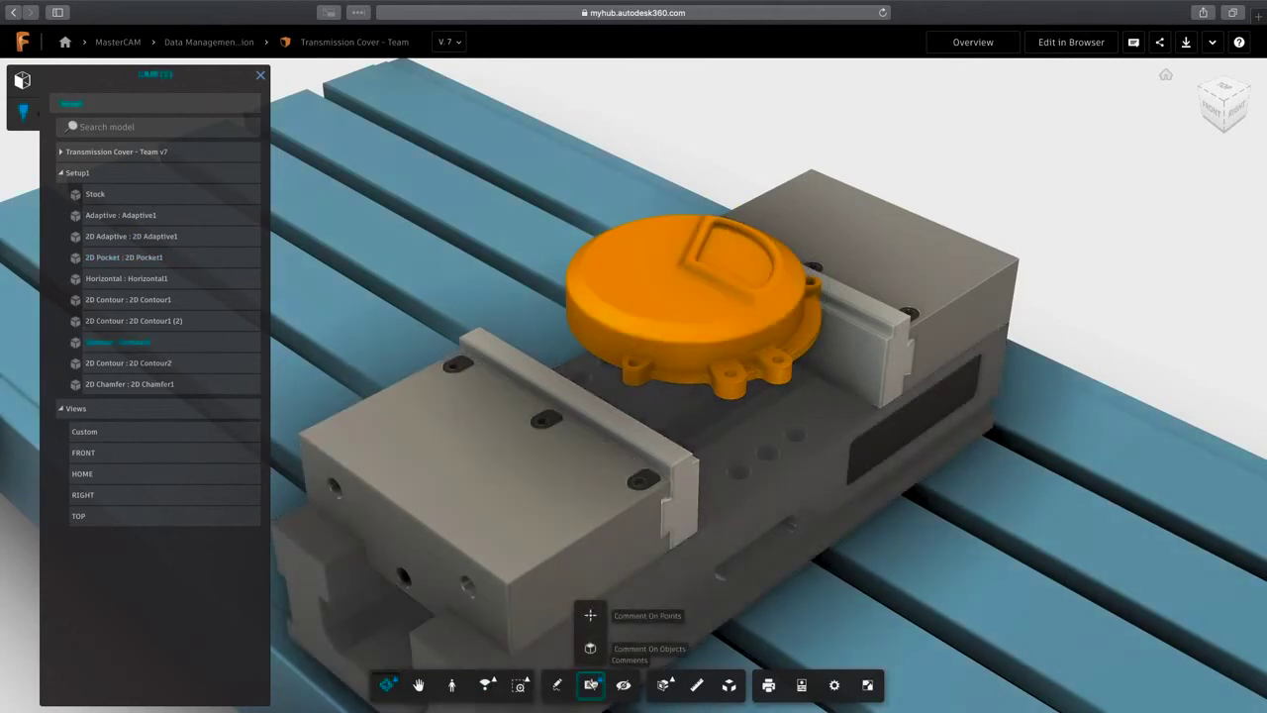
left_click(590, 648)
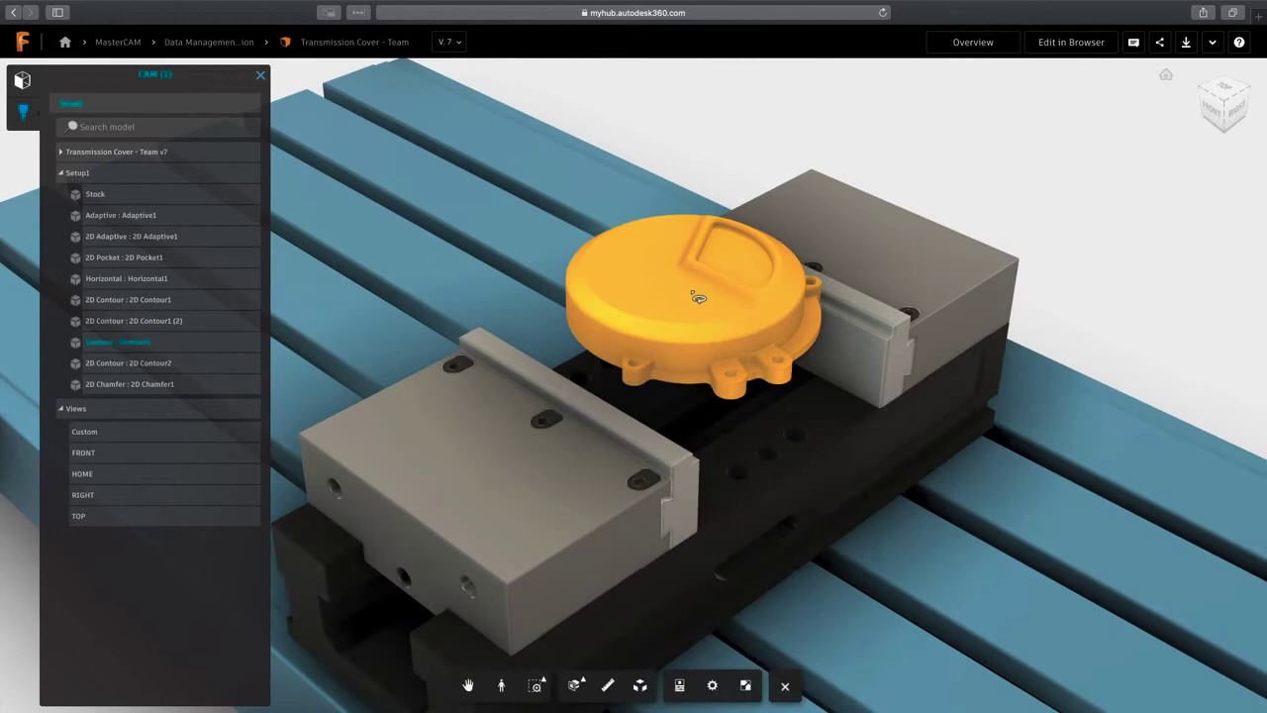
left_click(698, 297)
type("Break all edges w chamfer for safe handling")
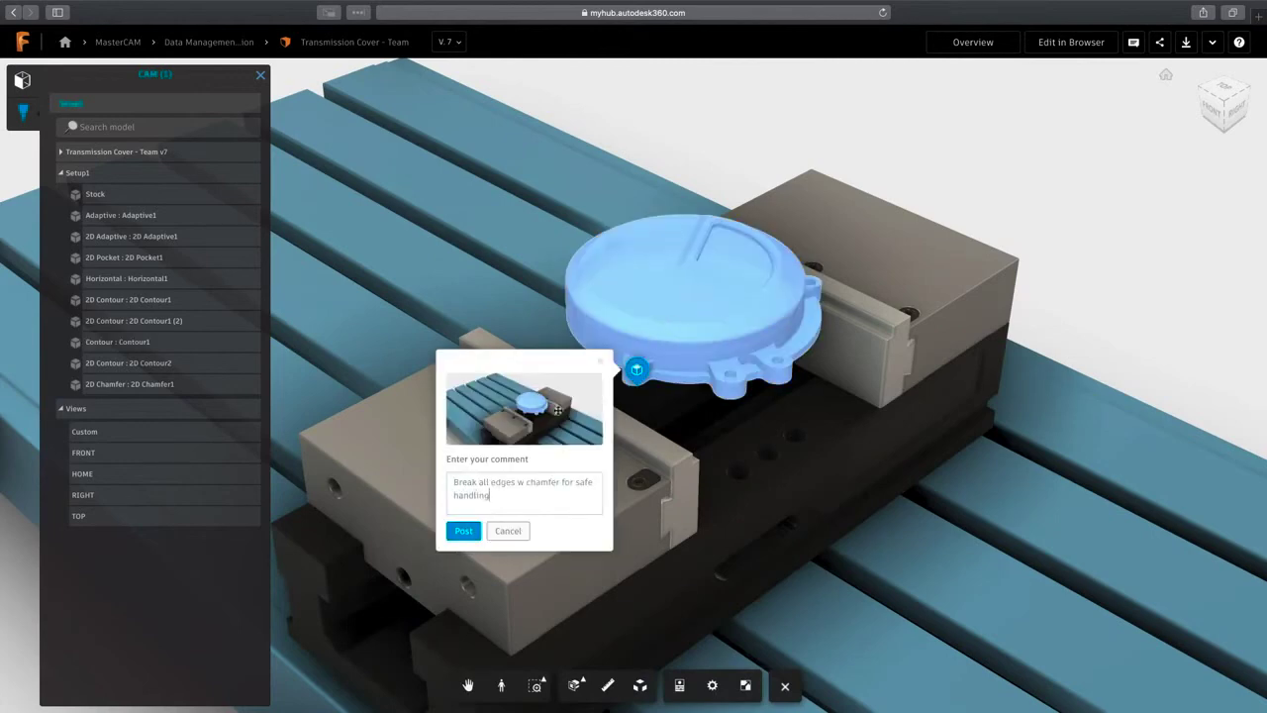
left_click(464, 531)
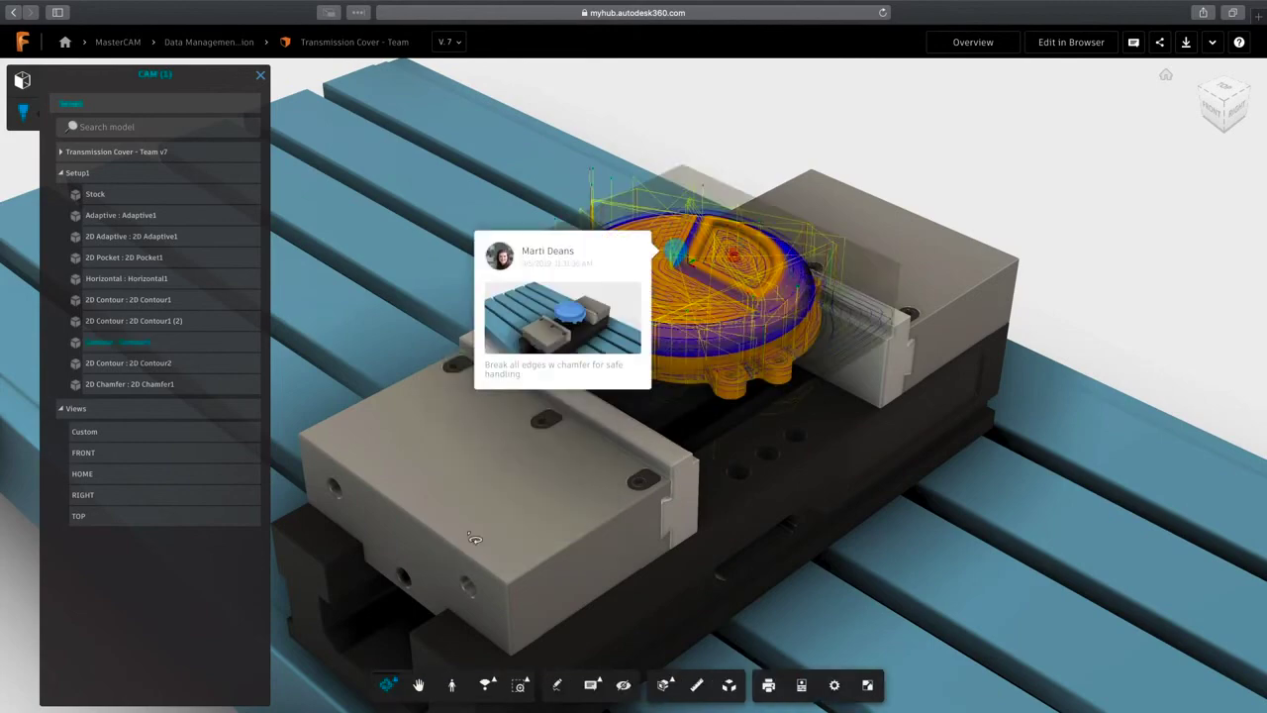